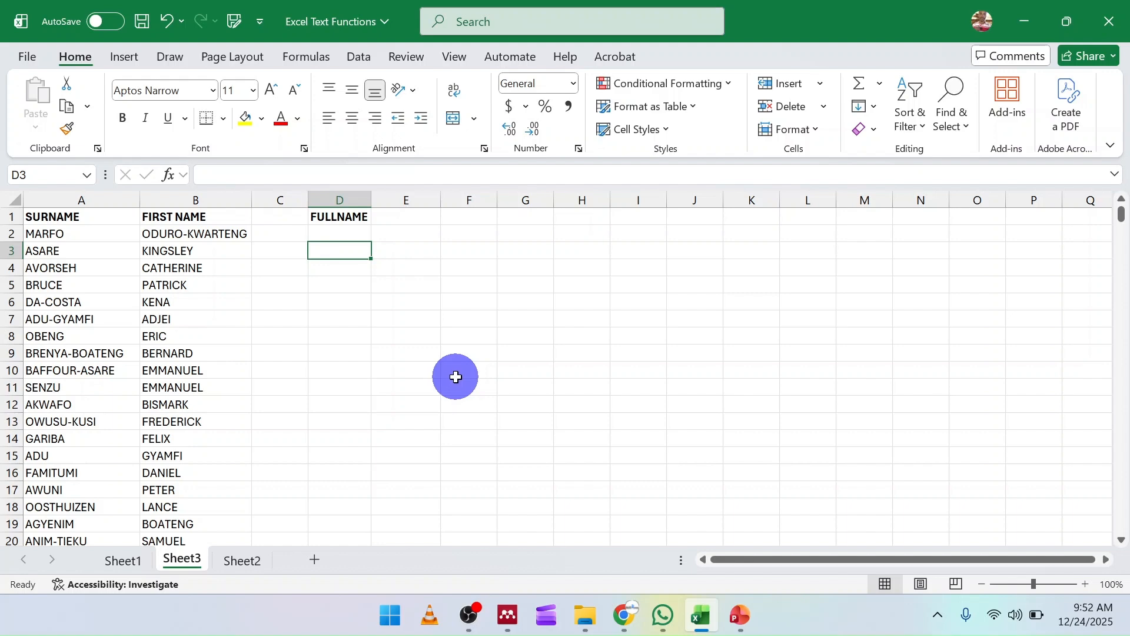
# Examine the SURNAME and FIRST NAME columns on Sheet3, including the entries in row 2 and further down the list
pyautogui.scroll(-13, 454, 377)
pyautogui.scroll(-8, 433, 385)
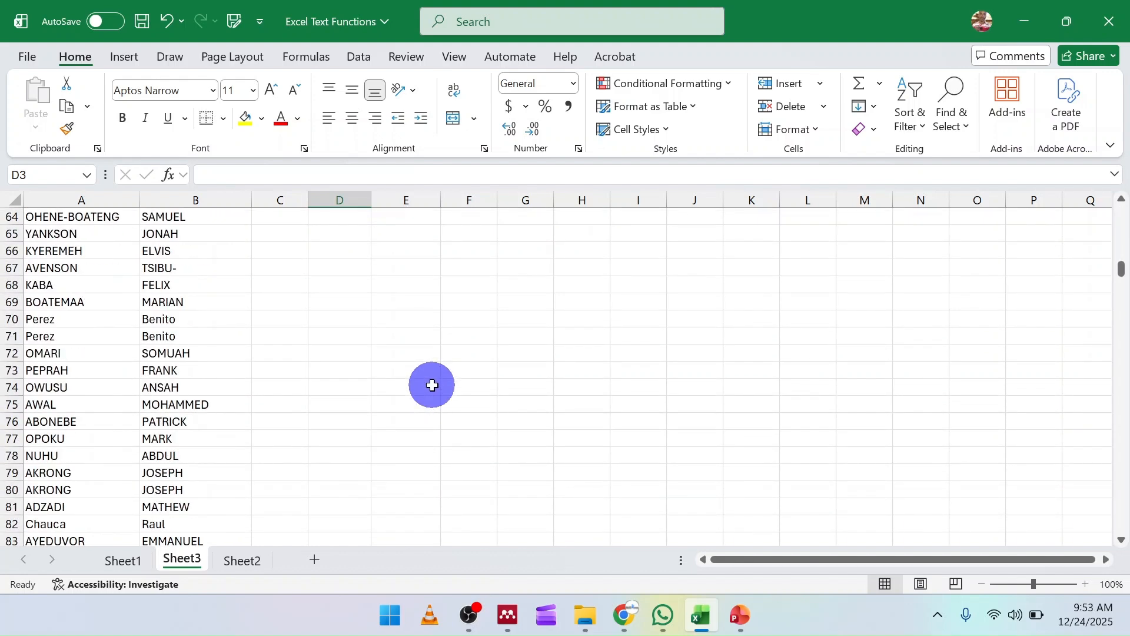
pyautogui.scroll(20, 433, 385)
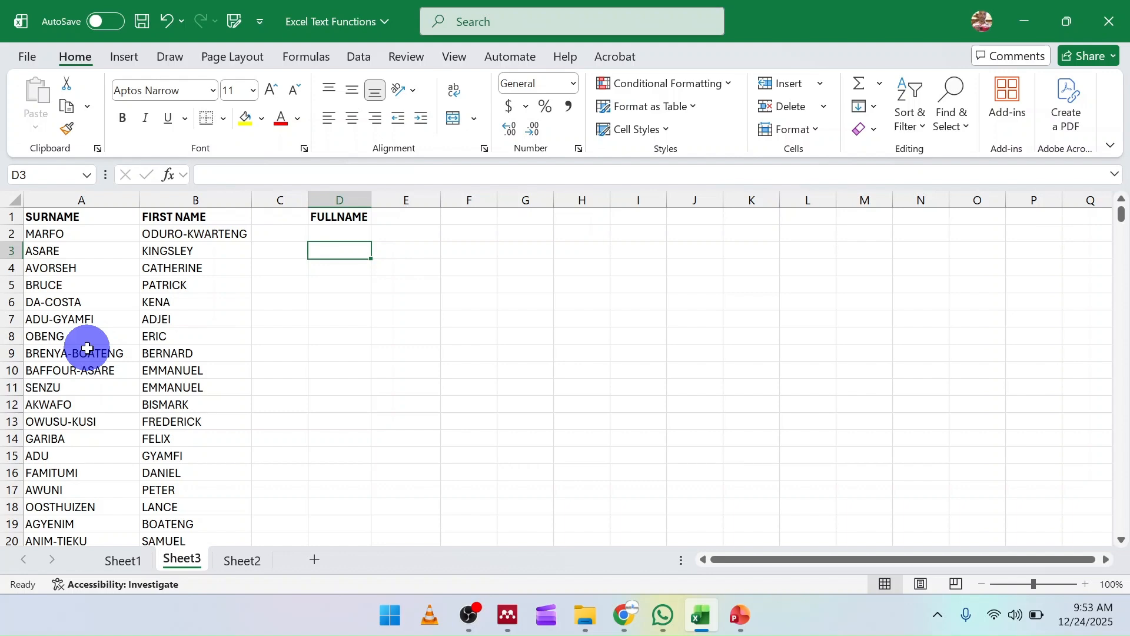
pyautogui.scroll(-3, 97, 353)
pyautogui.scroll(3, 97, 353)
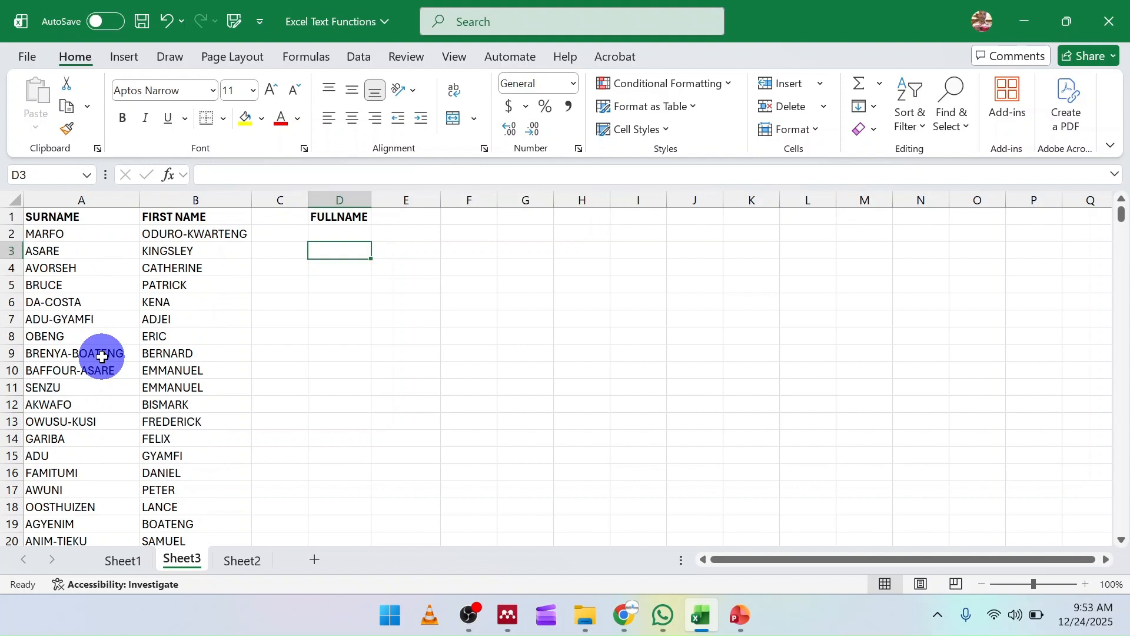
pyautogui.click(146, 252)
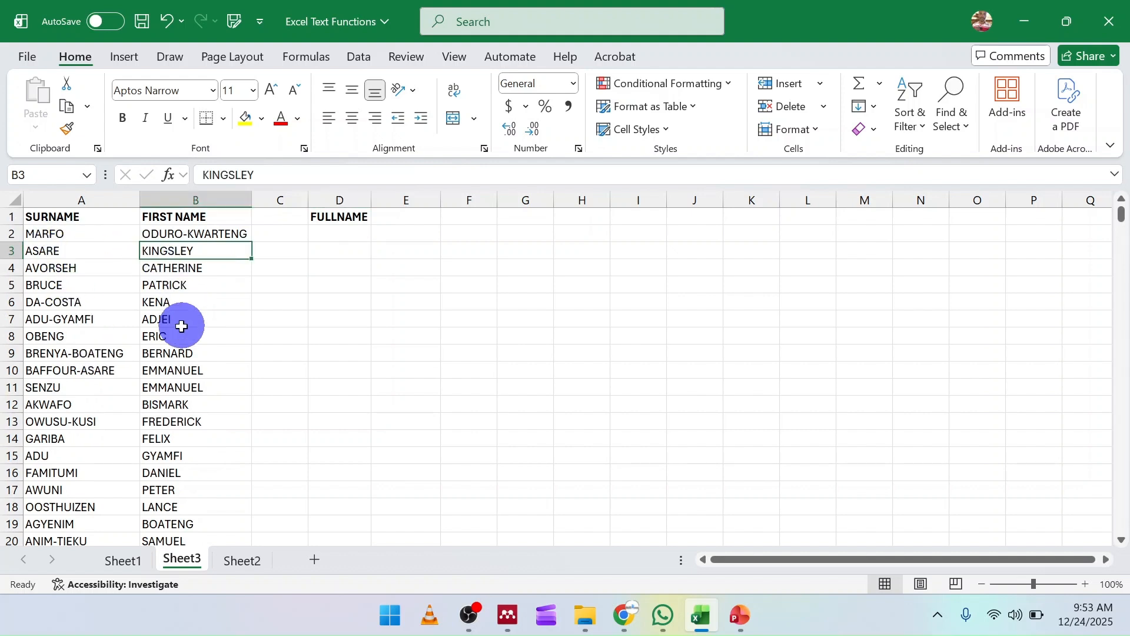
pyautogui.click(44, 236)
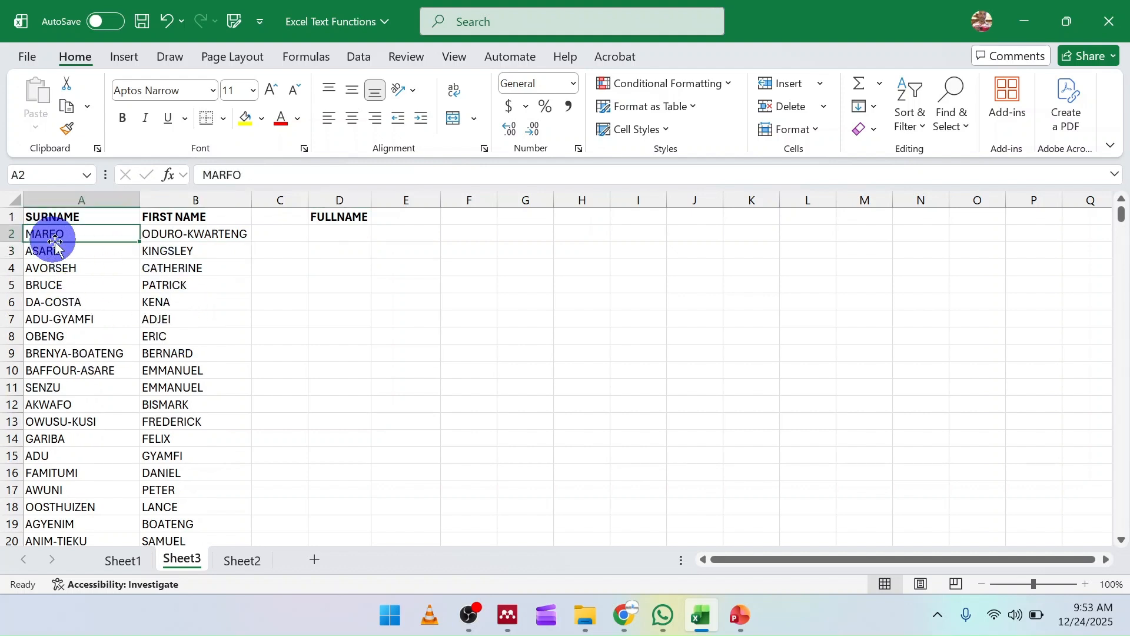
pyautogui.click(171, 234)
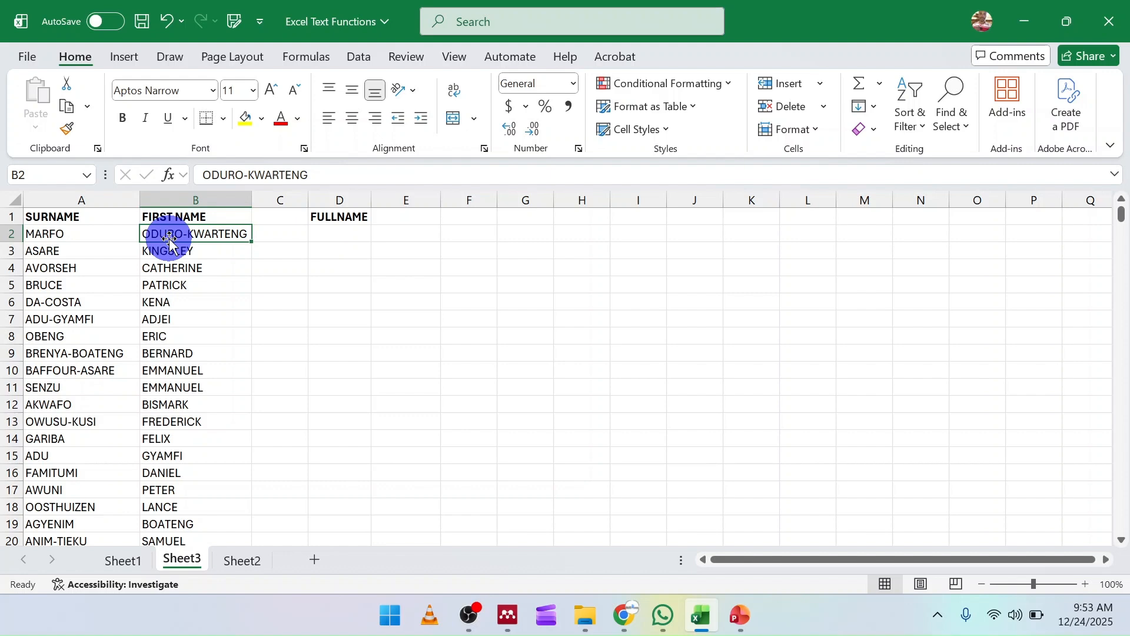
pyautogui.scroll(-8, 263, 400)
pyautogui.scroll(8, 262, 400)
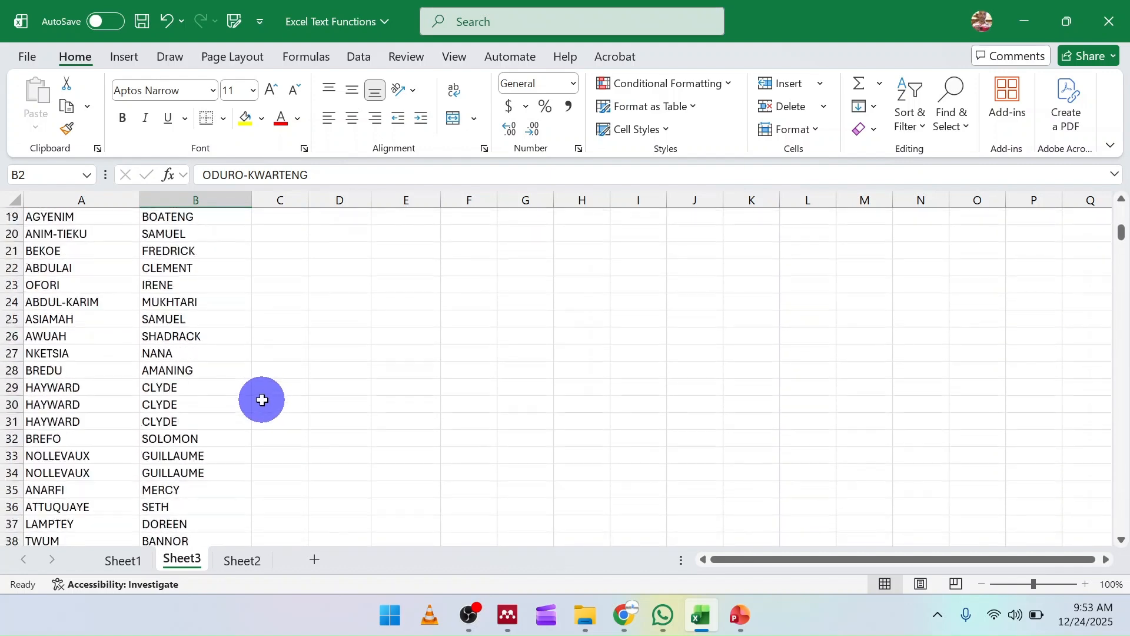
# Enter the formula =CONCATENATE(A2, B2) in cell D2 to join the surname and first name
pyautogui.click(330, 234)
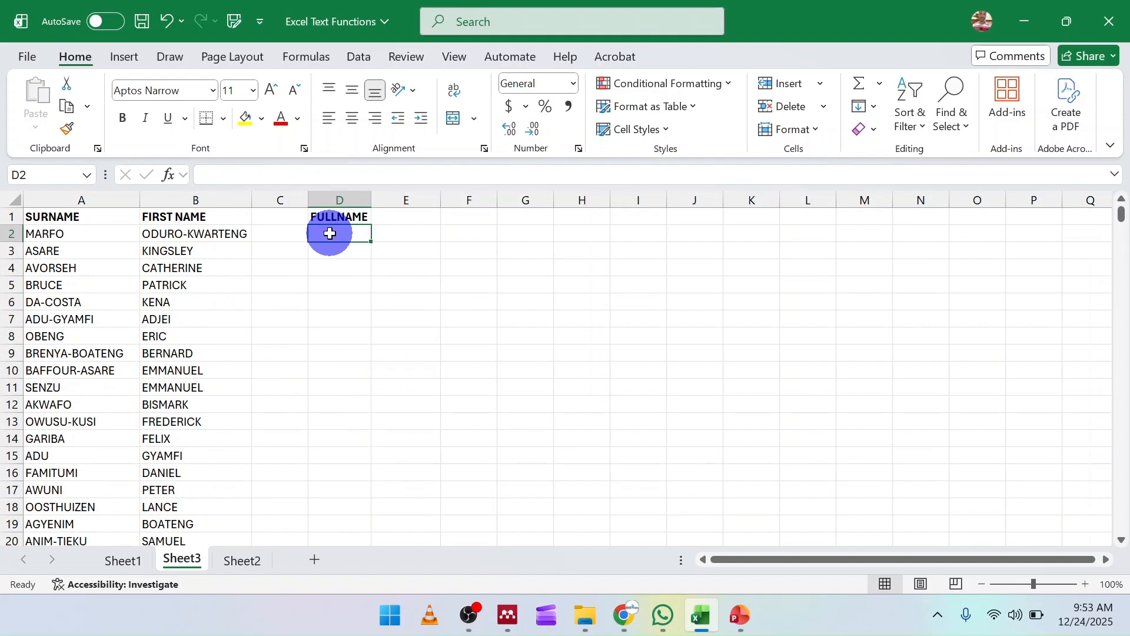
pyautogui.write('=')
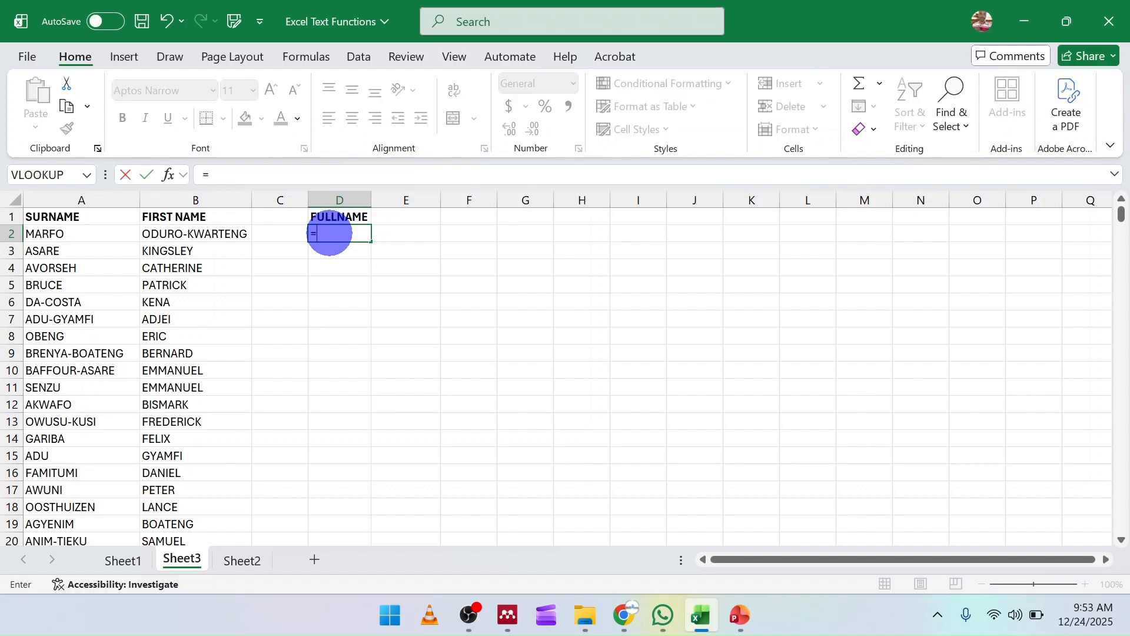
pyautogui.write('CONC')
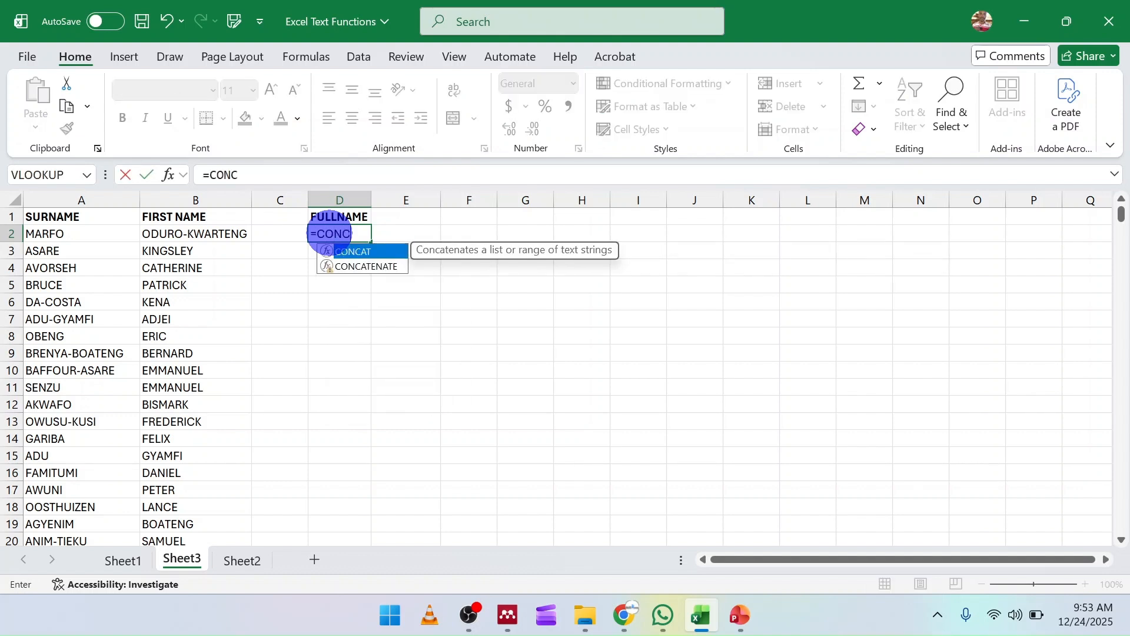
pyautogui.doubleClick(358, 266)
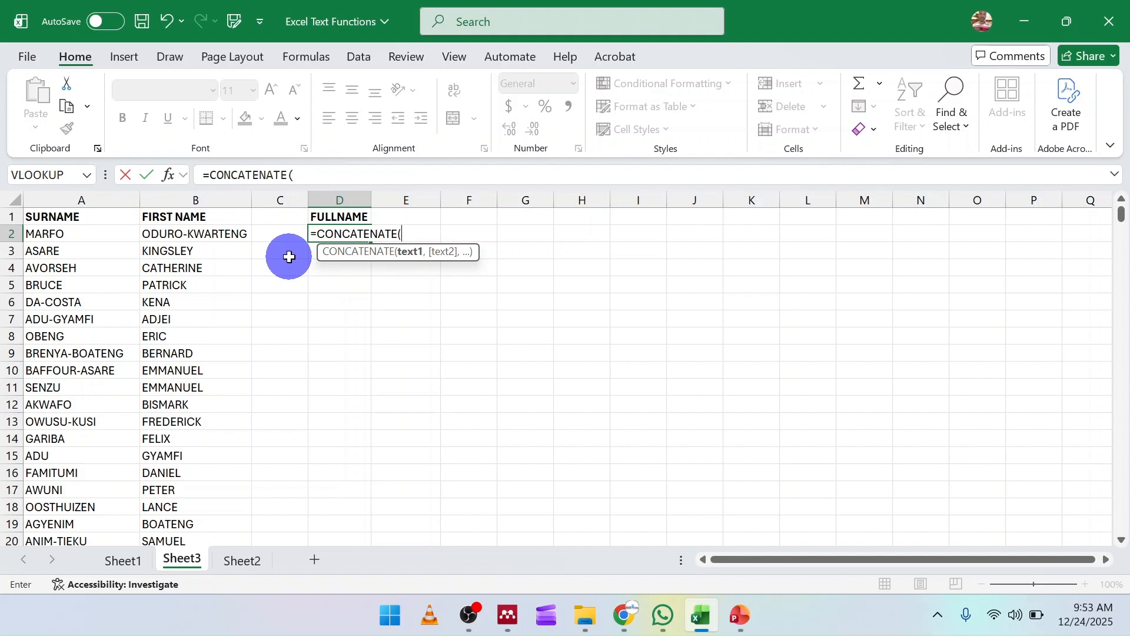
pyautogui.click(38, 238)
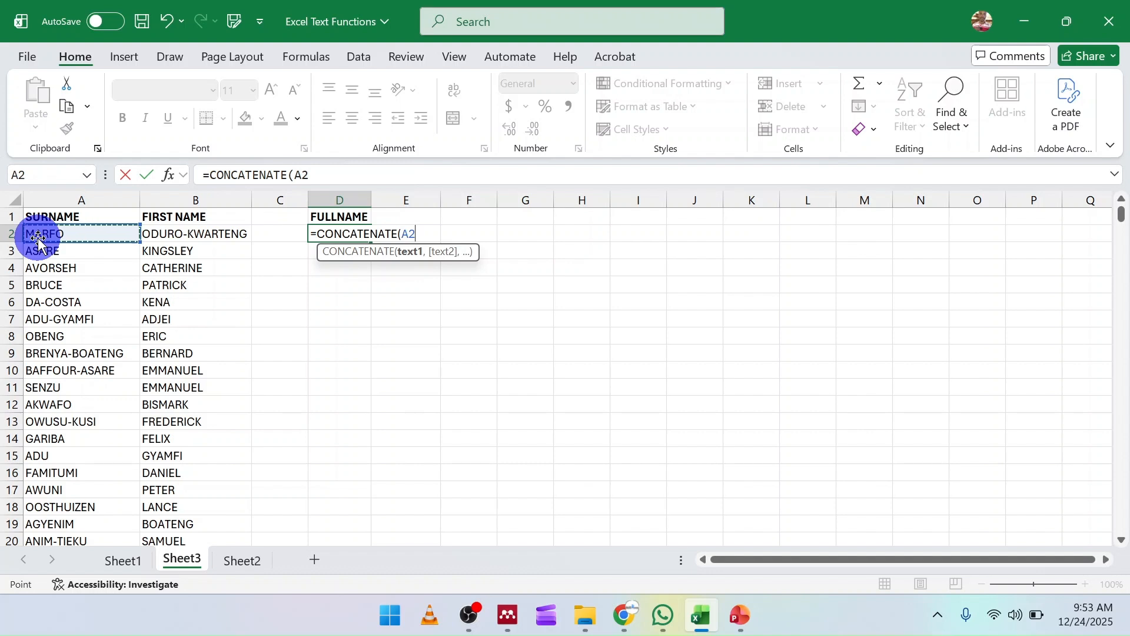
pyautogui.write(',')
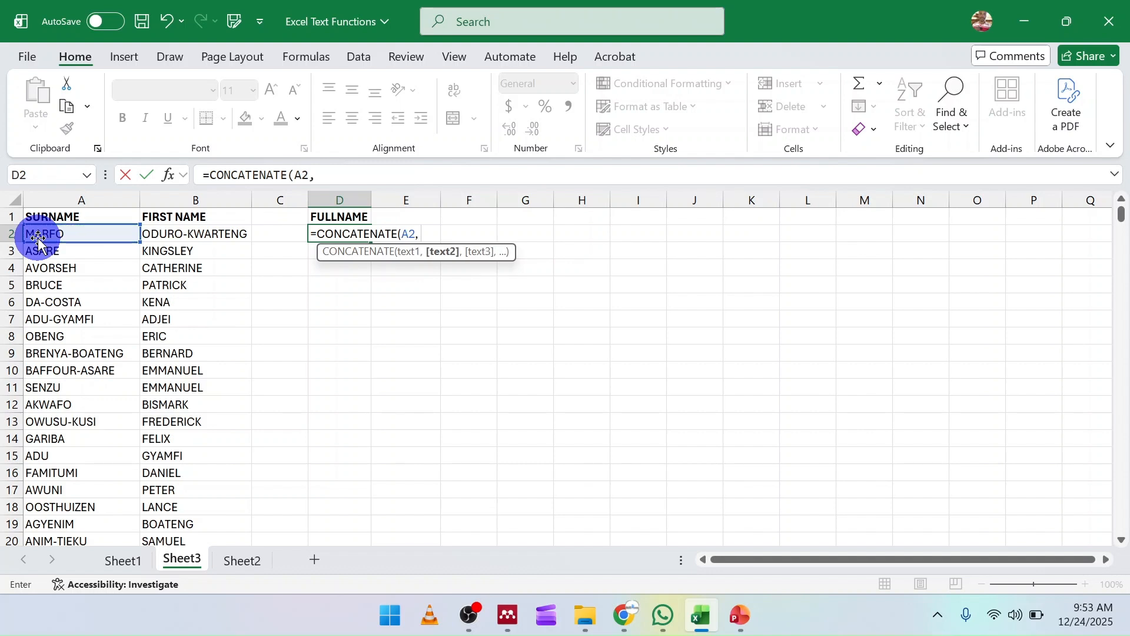
pyautogui.click(167, 232)
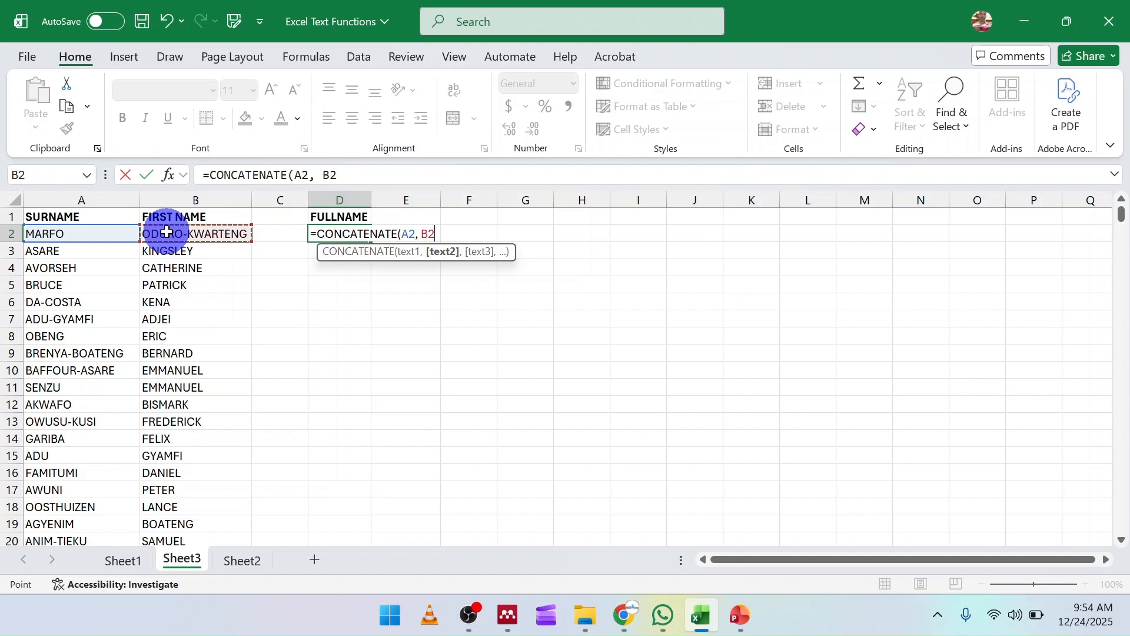
pyautogui.write(')')
pyautogui.press('Return')
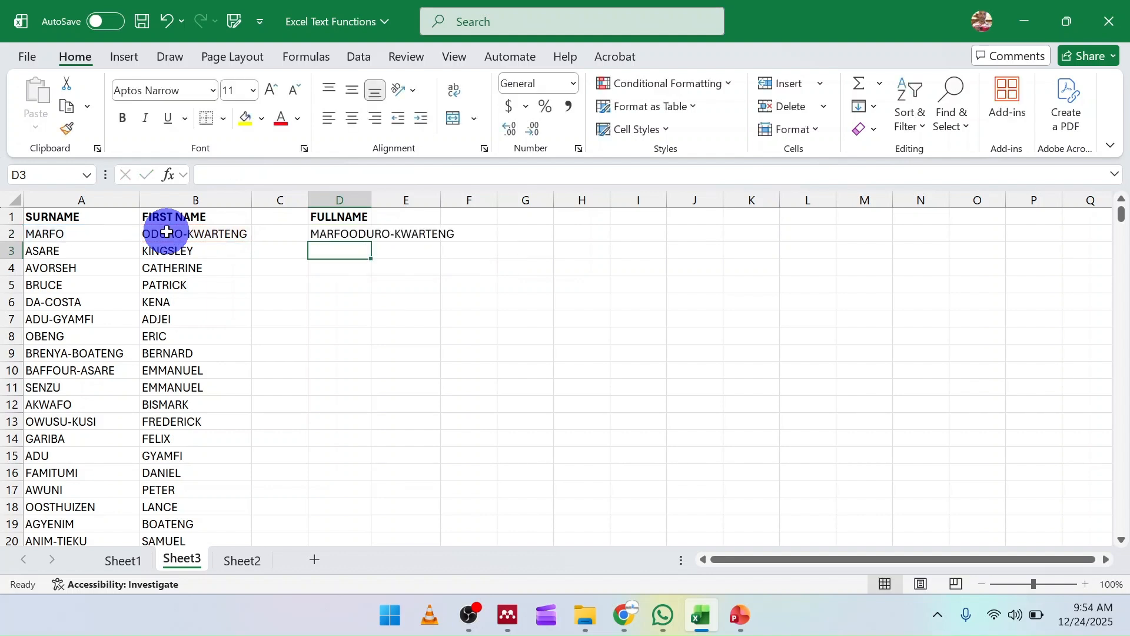
# Auto-fit the width of column D to its contents and compare D2 with source cells A2 and B2
pyautogui.click(336, 235)
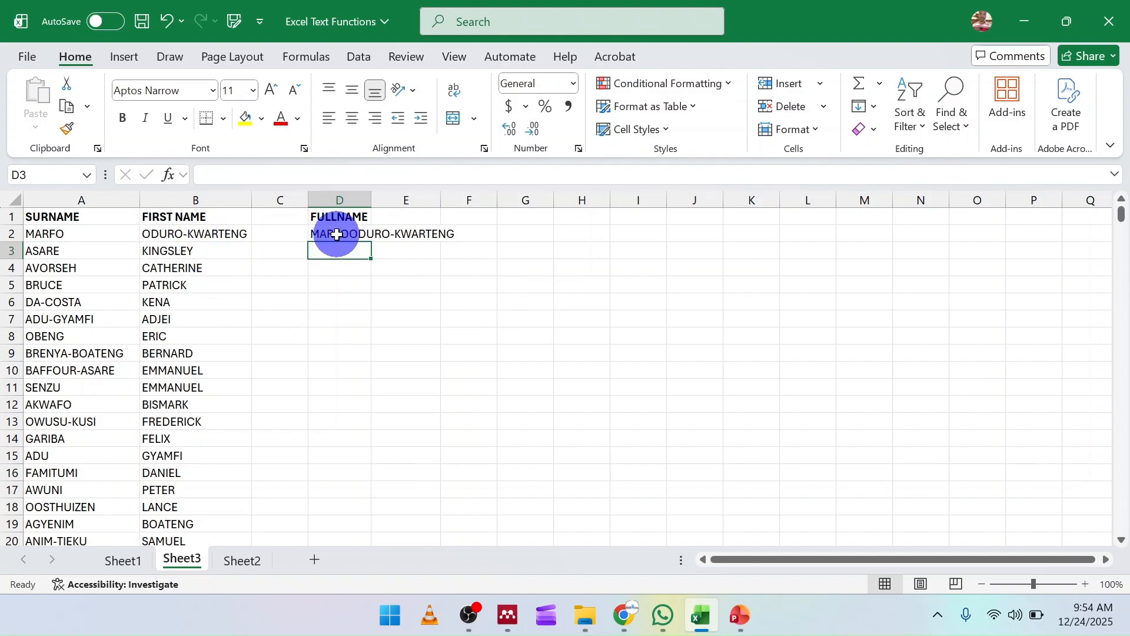
pyautogui.doubleClick(371, 199)
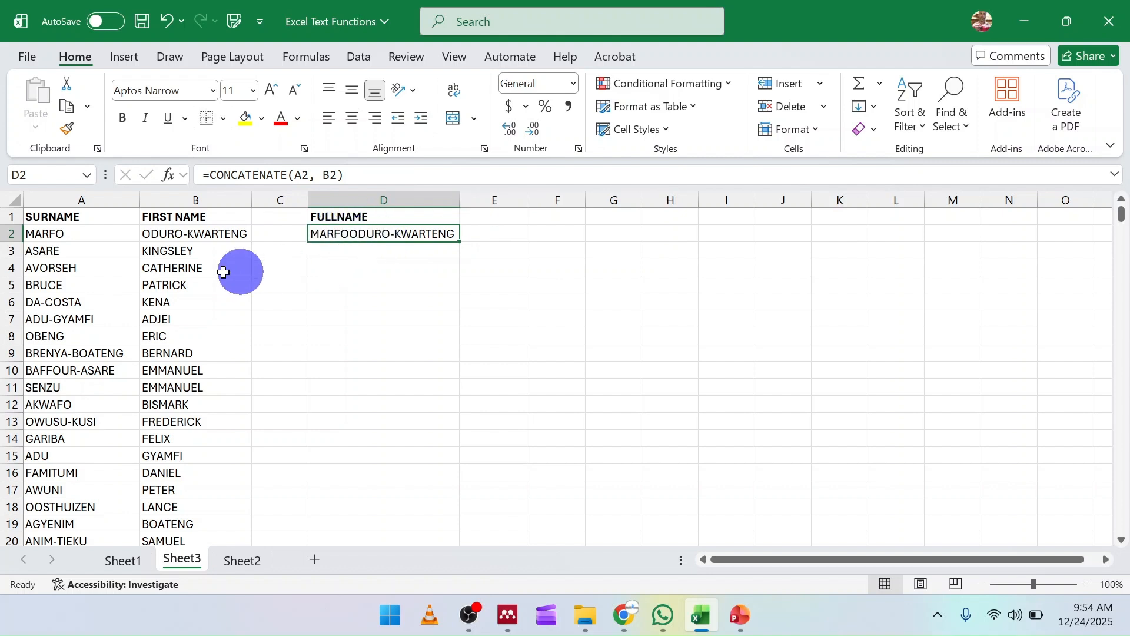
pyautogui.click(46, 235)
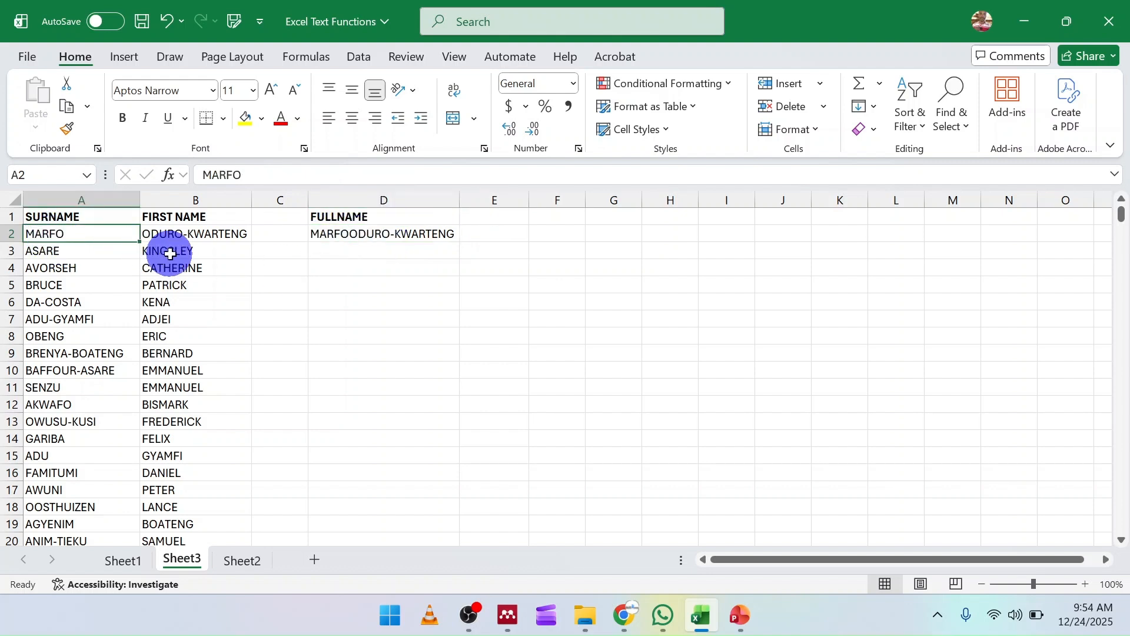
pyautogui.click(219, 236)
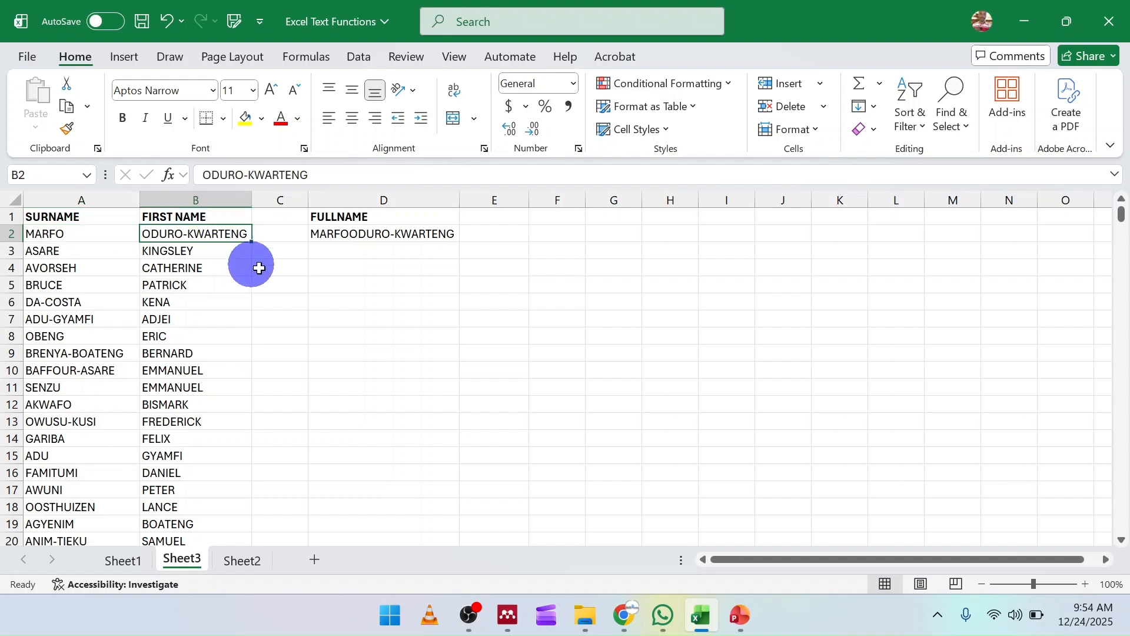
# Add a space between the names in D2 by changing the formula to =CONCATENATE(A2," ", B2)
pyautogui.click(345, 235)
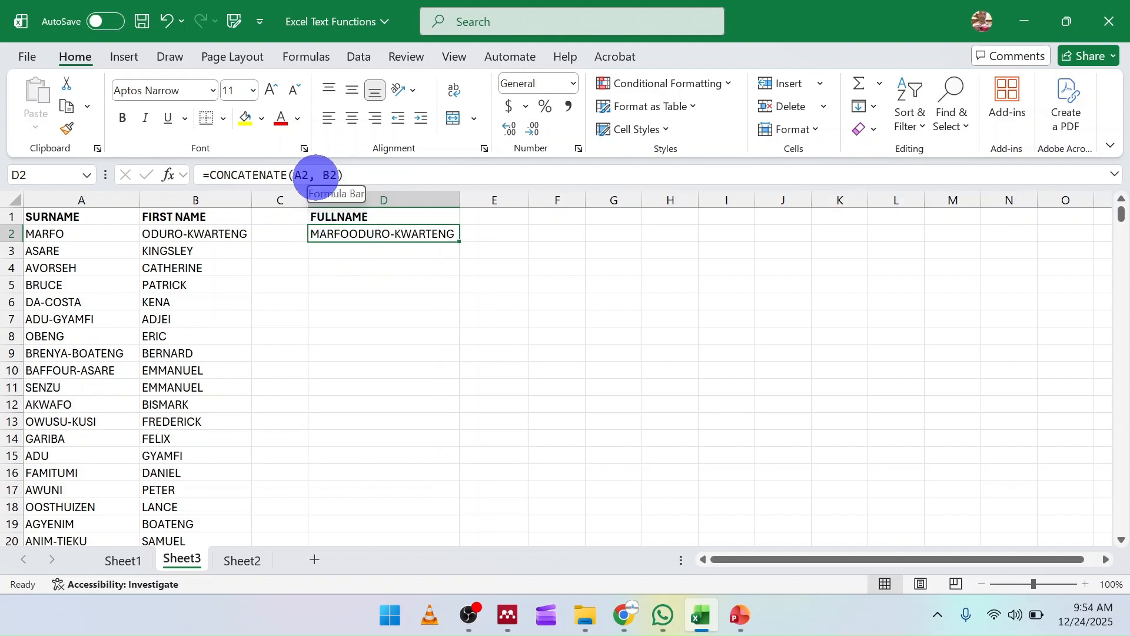
pyautogui.click(315, 175)
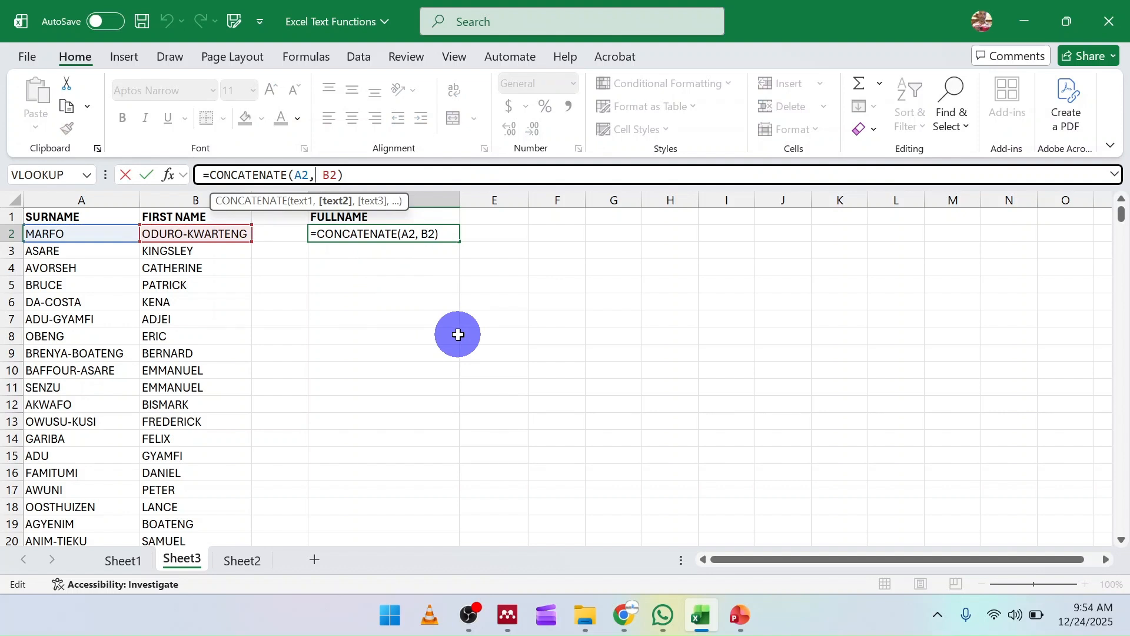
pyautogui.write('"')
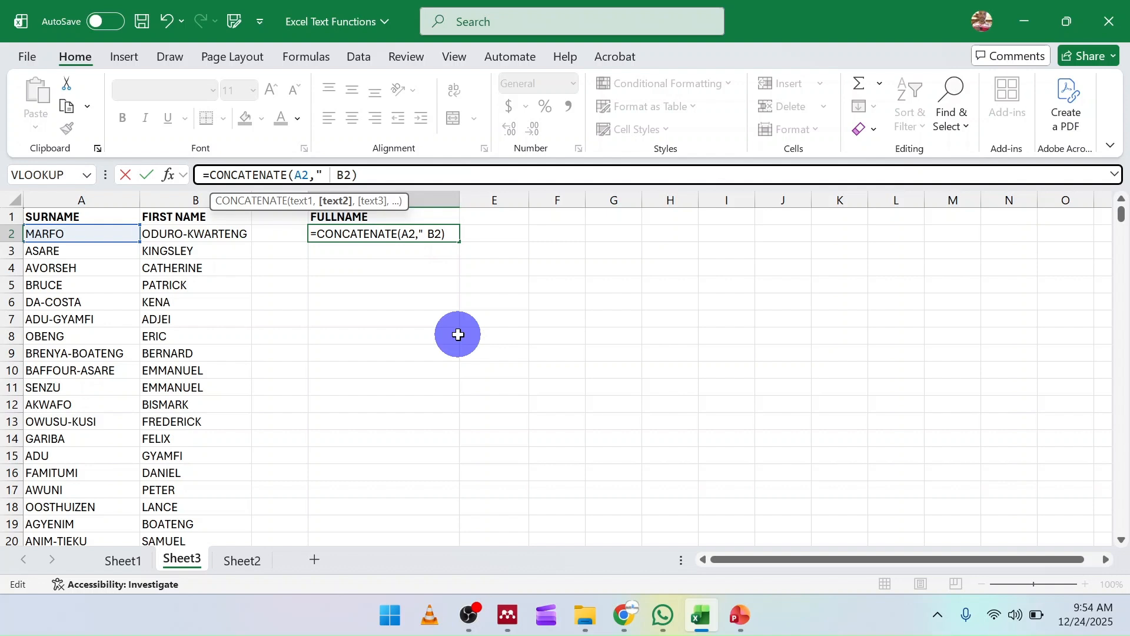
pyautogui.write(' " ')
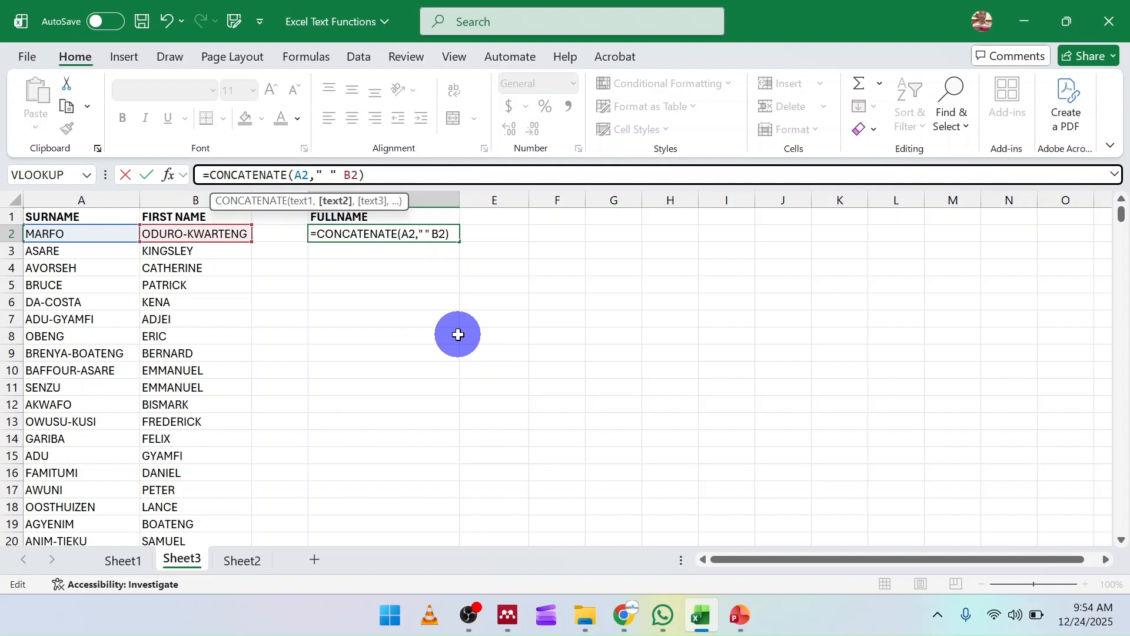
pyautogui.write(',')
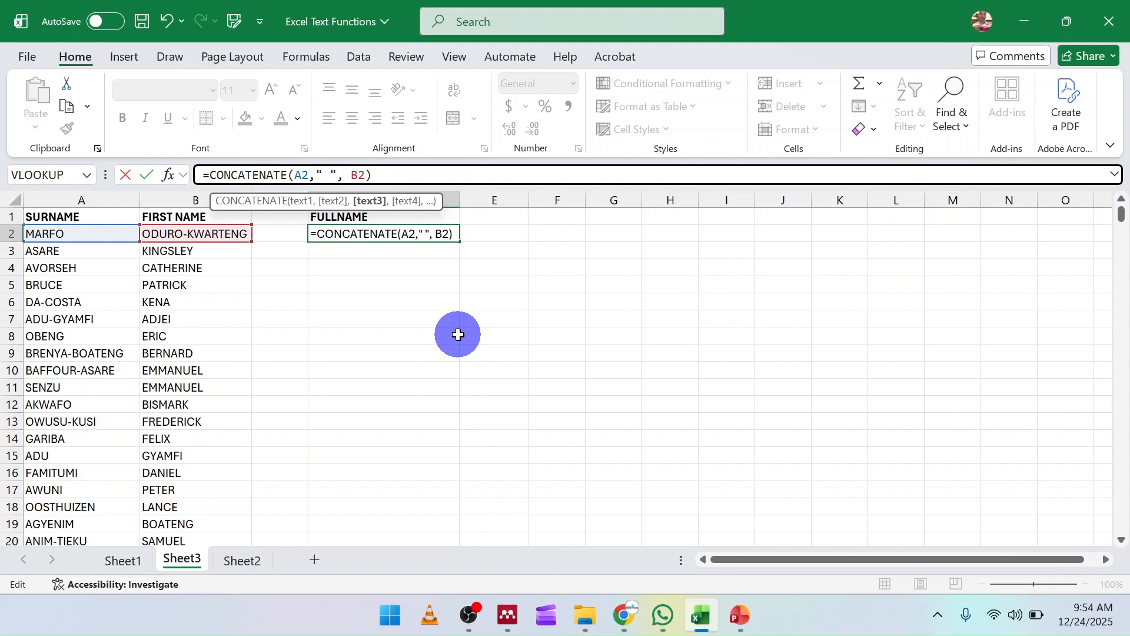
pyautogui.press('Return')
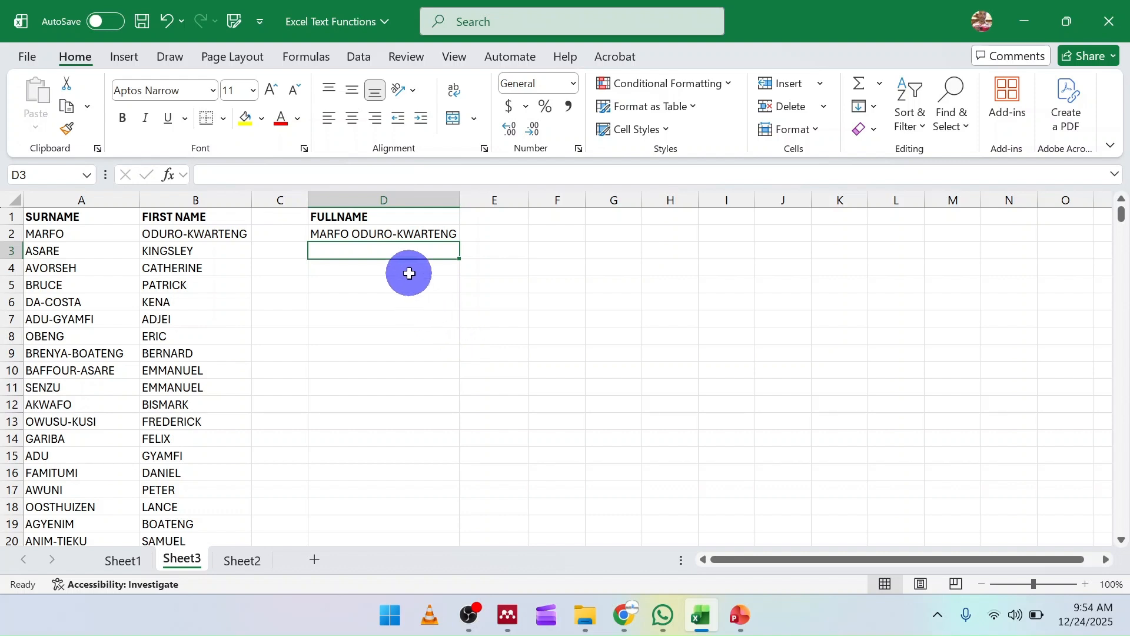
# Fill the CONCATENATE formula from D2 down the FULLNAME column for the rest of the name list
pyautogui.click(380, 235)
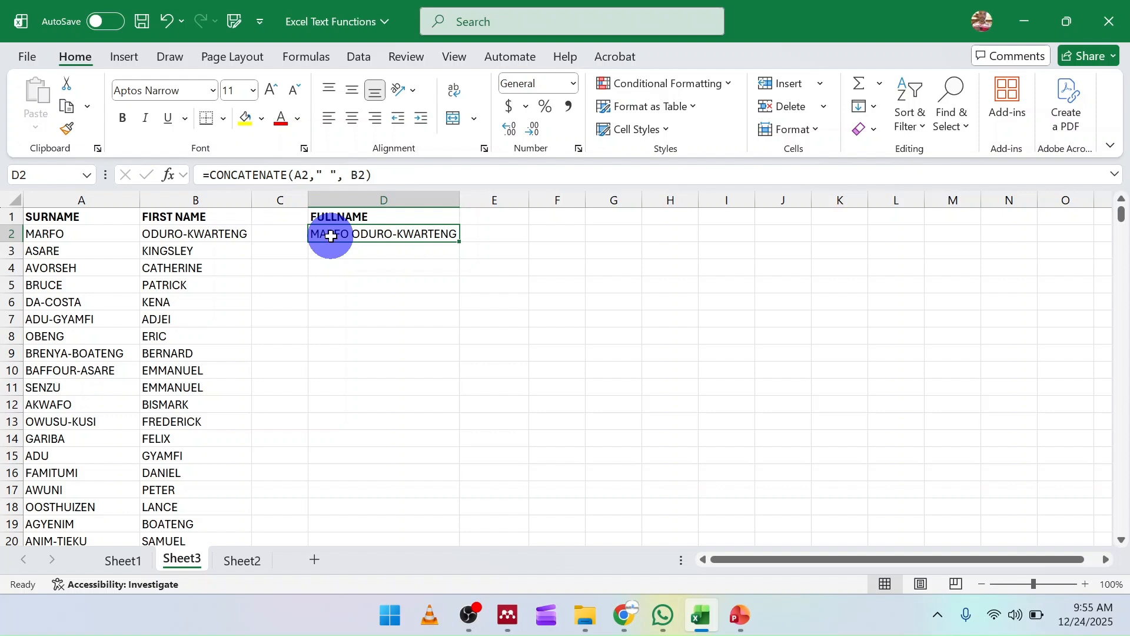
pyautogui.click(341, 255)
pyautogui.click(373, 313)
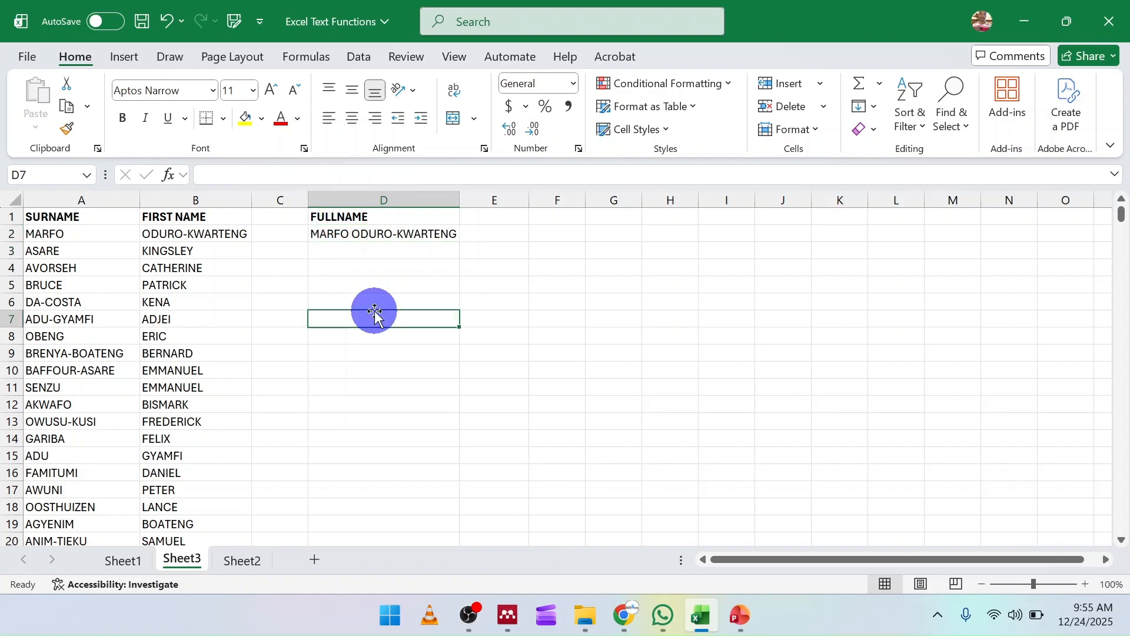
pyautogui.click(382, 236)
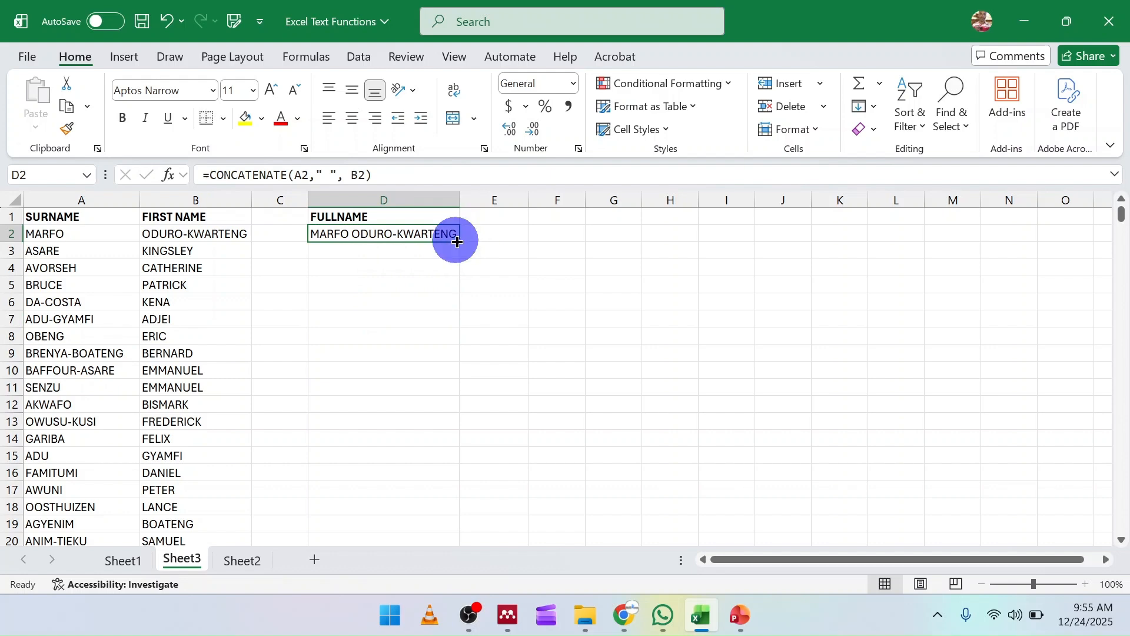
pyautogui.moveTo(457, 242); pyautogui.dragTo(434, 516)
pyautogui.scroll(8, 426, 493)
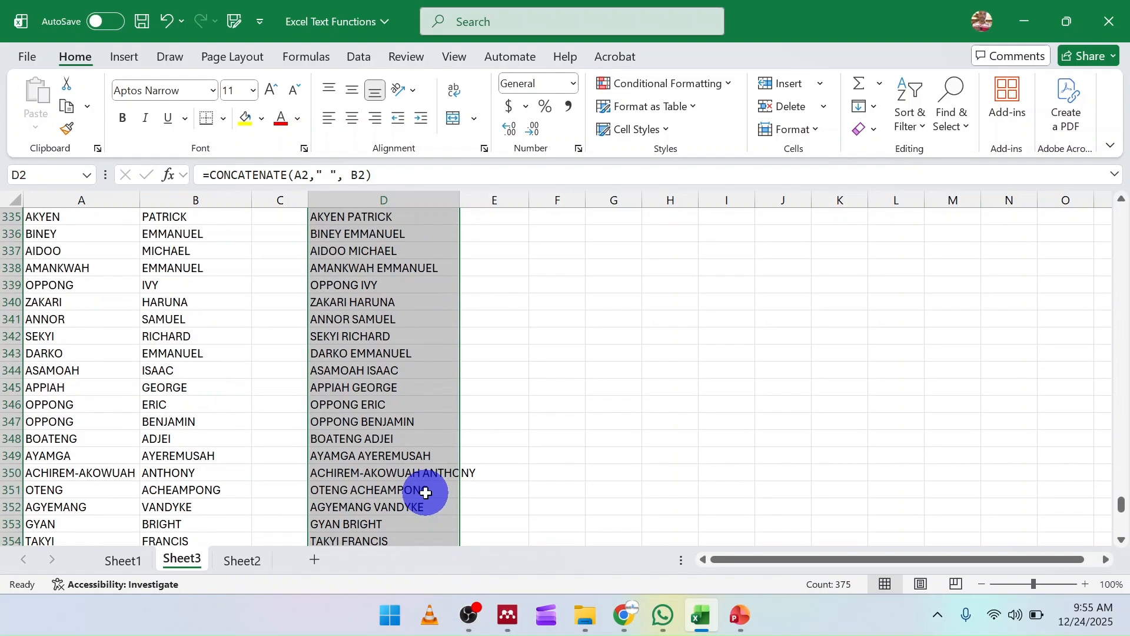
pyautogui.scroll(20, 426, 493)
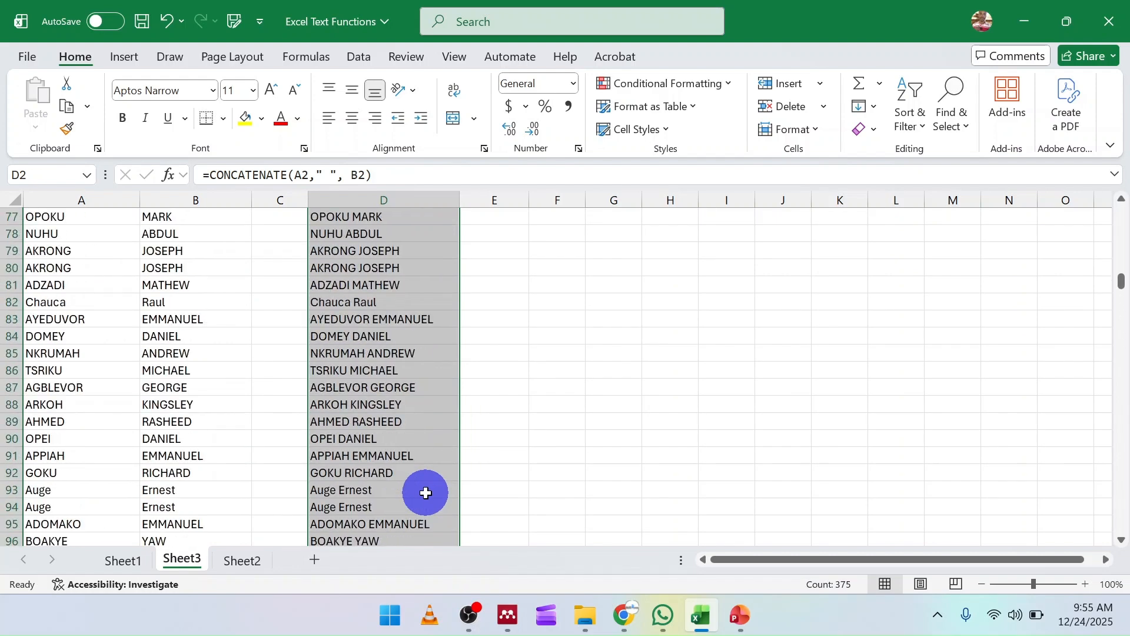
pyautogui.scroll(20, 426, 493)
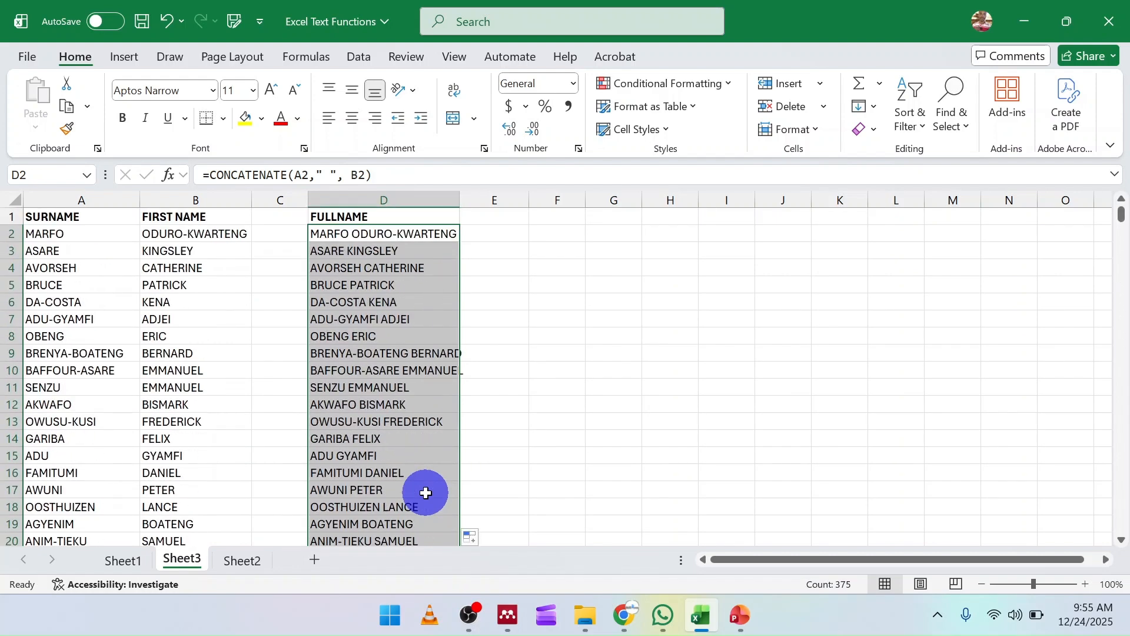
# Inspect the filled formulas in several FULLNAME cells, including the cell references used in D8
pyautogui.click(360, 252)
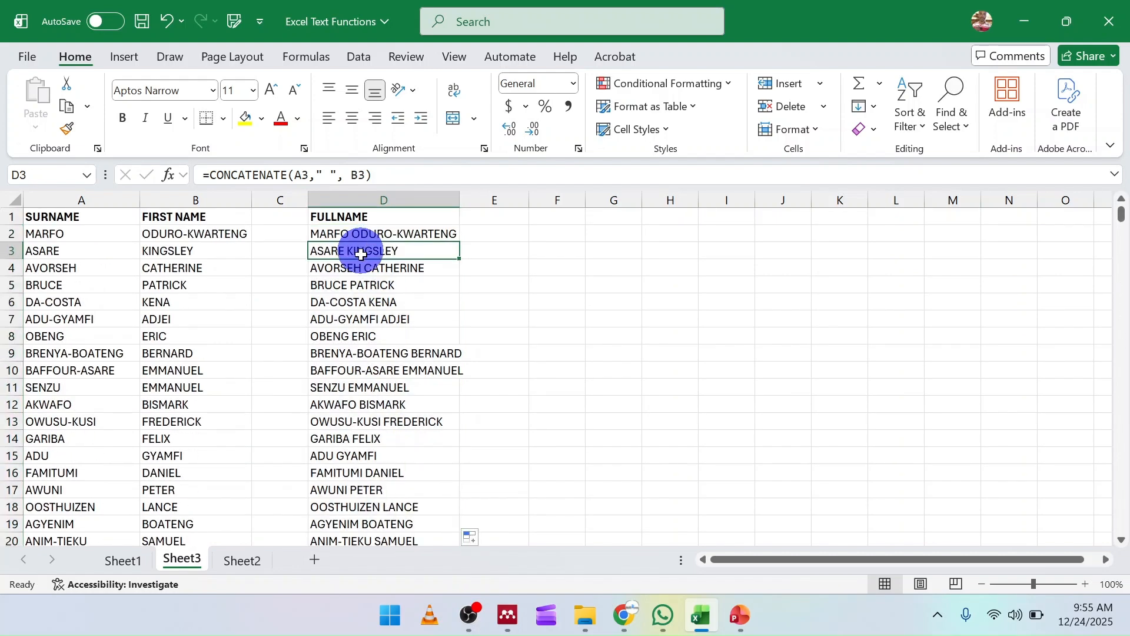
pyautogui.click(362, 287)
pyautogui.click(364, 337)
pyautogui.click(370, 371)
pyautogui.click(369, 330)
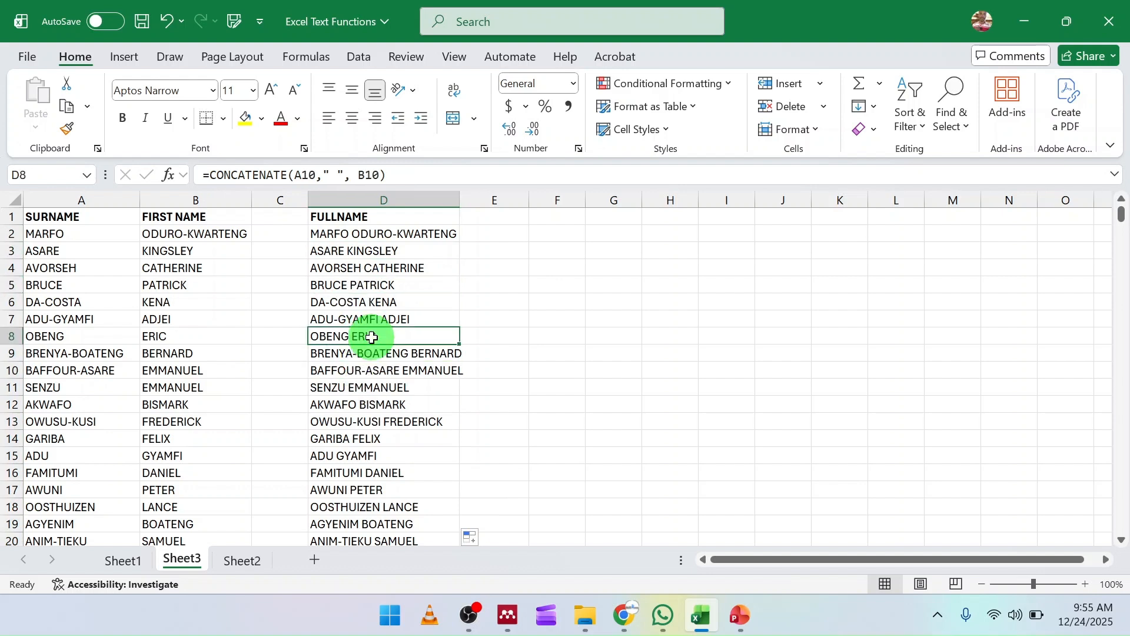
pyautogui.doubleClick(362, 335)
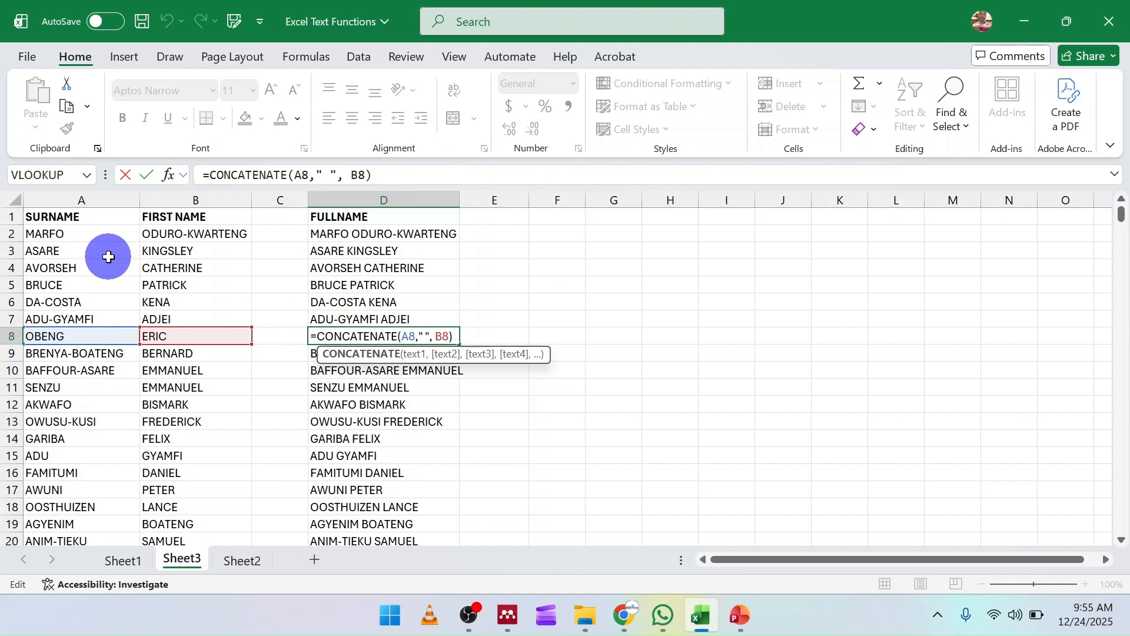
pyautogui.press('Return')
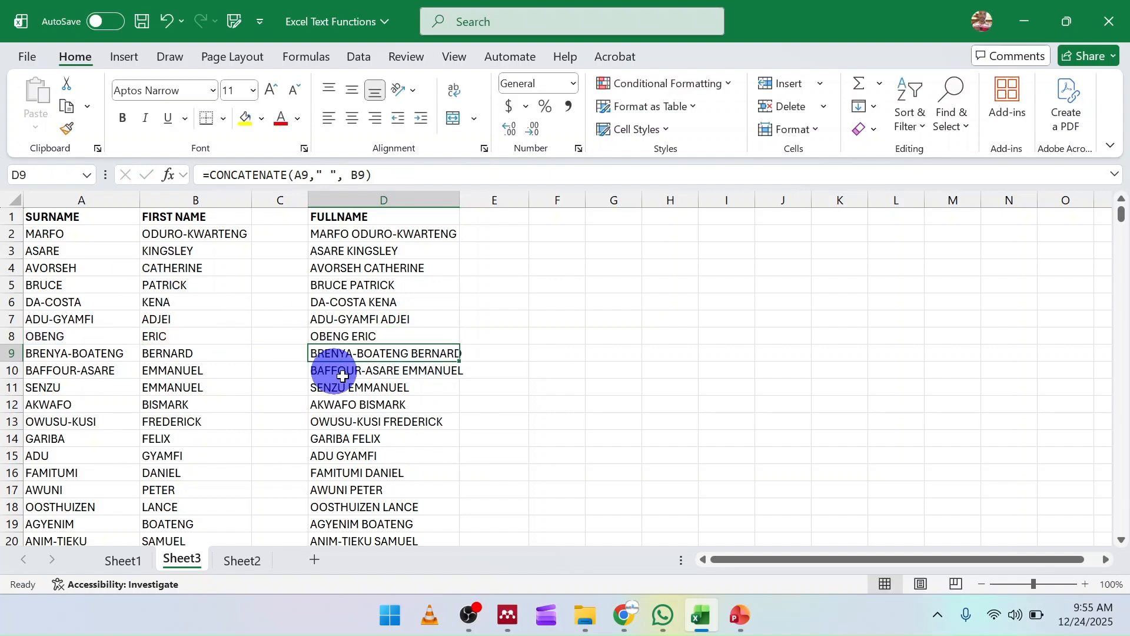
# Replace the CONCATENATE formulas in the FULLNAME column with their results by copying column D and pasting it over itself as values
pyautogui.click(384, 201)
pyautogui.rightClick(384, 203)
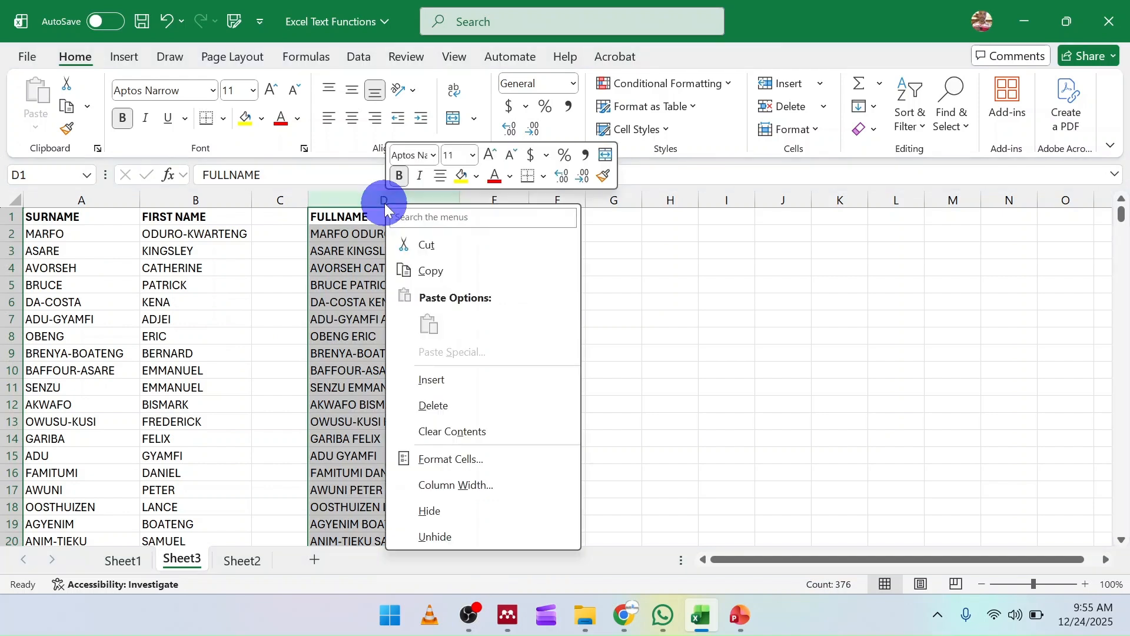
pyautogui.click(430, 270)
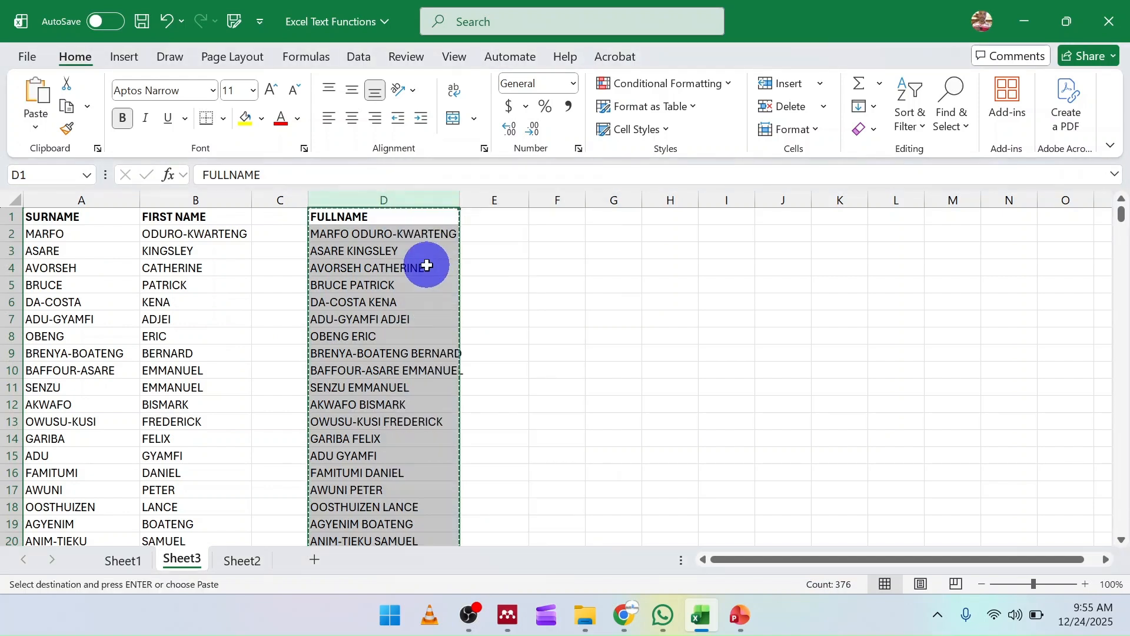
pyautogui.rightClick(383, 219)
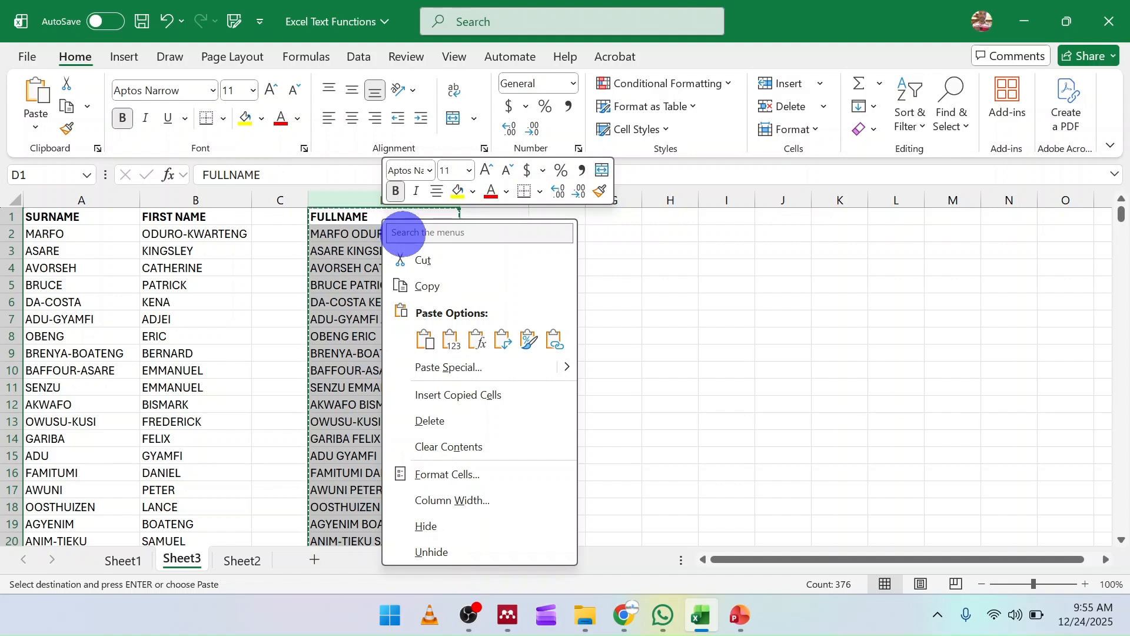
pyautogui.click(454, 340)
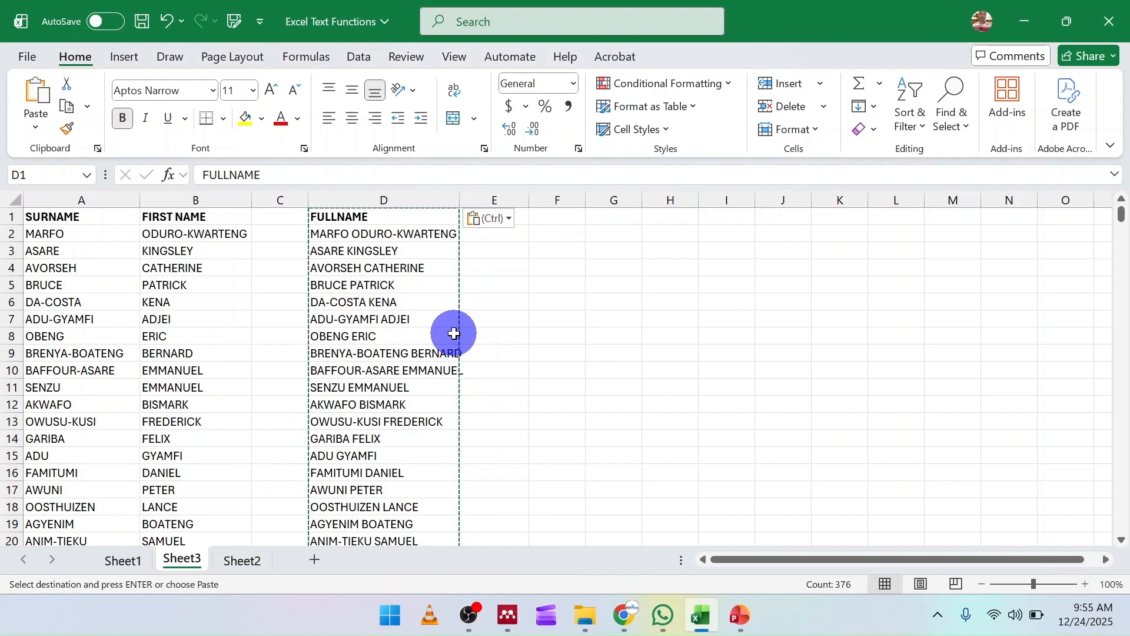
# Inspect the contents of several FULLNAME cells and compare the combined names with the surname and first name columns down the list
pyautogui.click(363, 266)
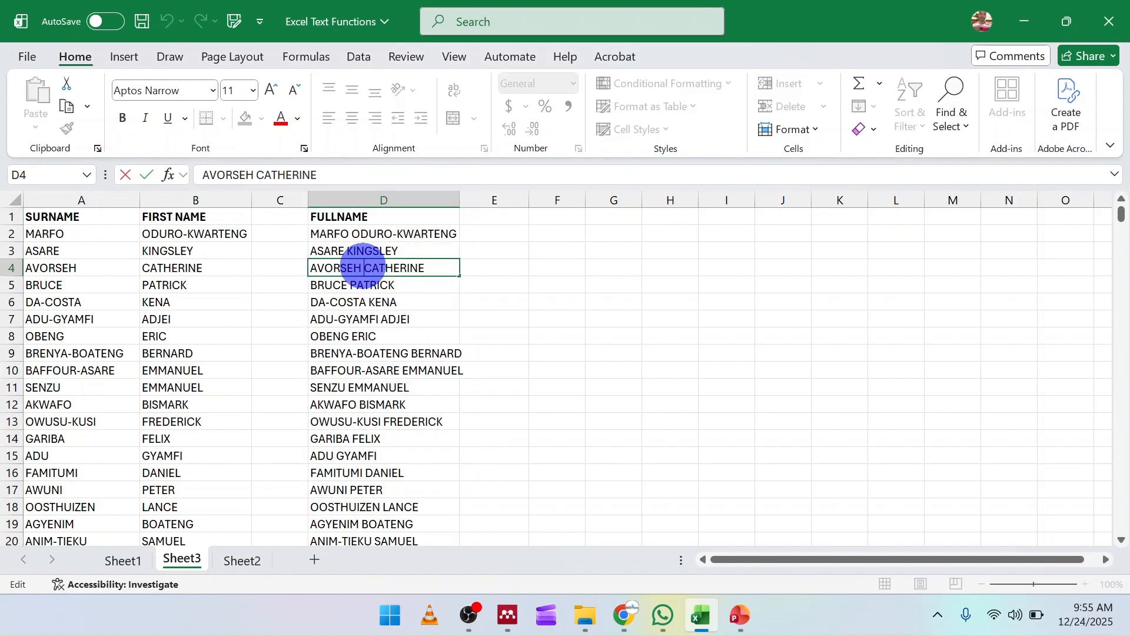
pyautogui.click(373, 319)
pyautogui.click(381, 388)
pyautogui.scroll(-11, 383, 412)
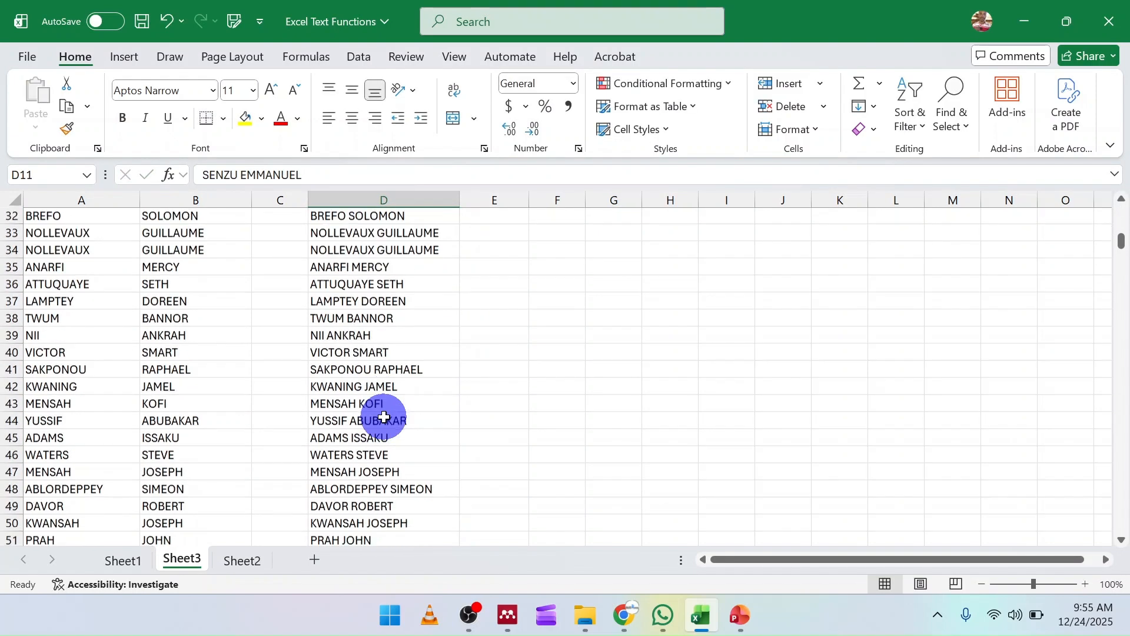
pyautogui.scroll(11, 382, 411)
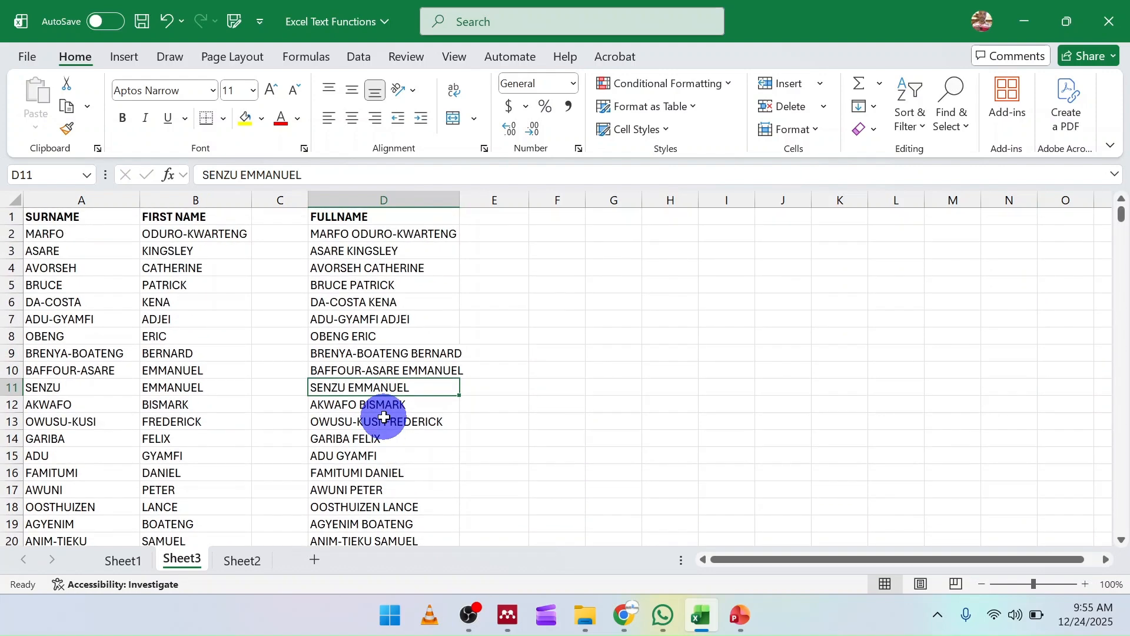
pyautogui.click(371, 291)
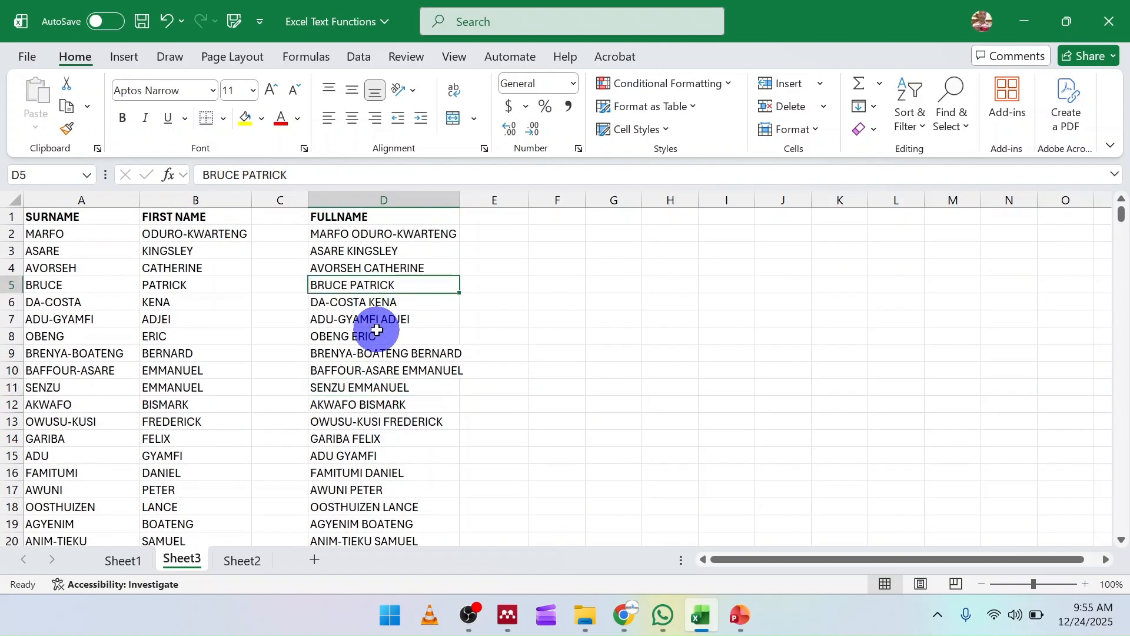
pyautogui.click(367, 308)
pyautogui.click(373, 336)
pyautogui.scroll(-12, 373, 410)
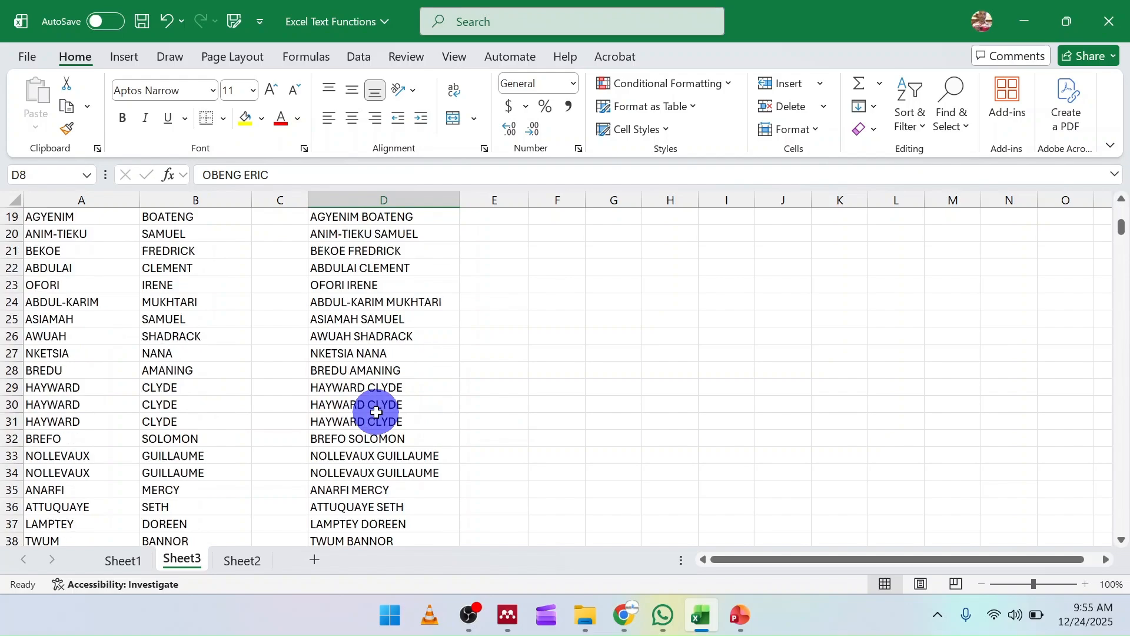
pyautogui.scroll(-20, 377, 414)
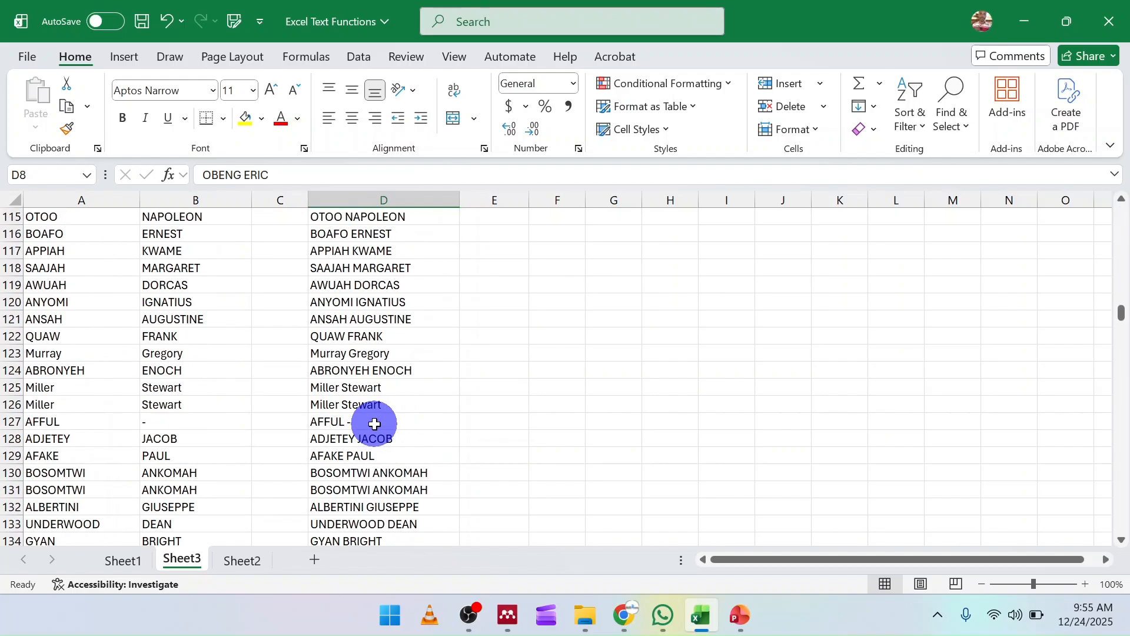
pyautogui.scroll(-8, 374, 423)
pyautogui.scroll(20, 374, 427)
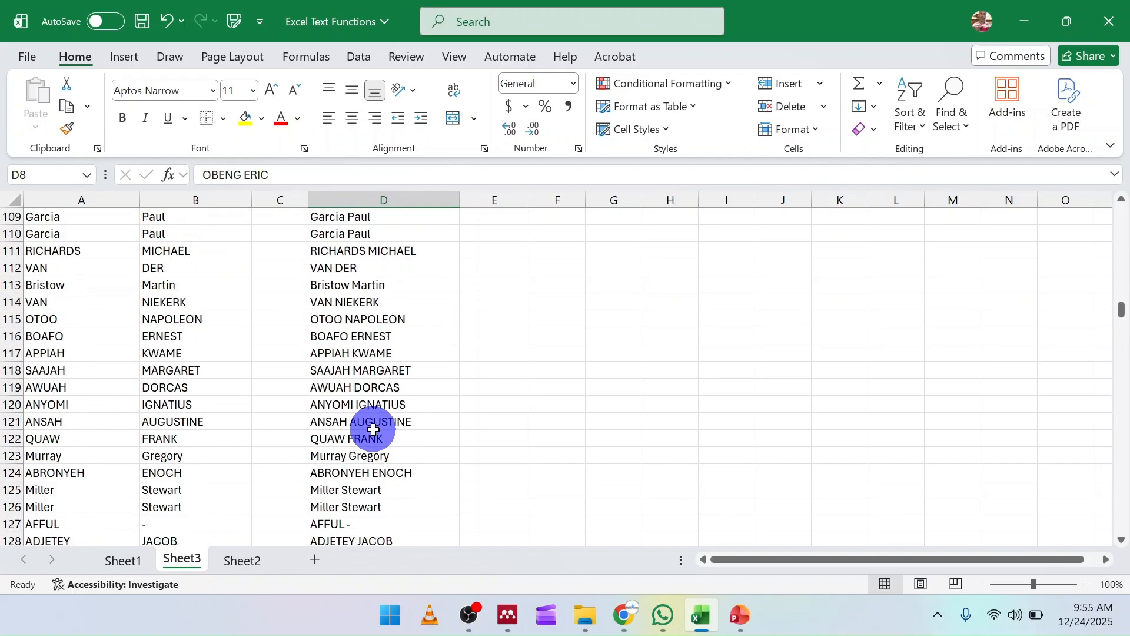
pyautogui.scroll(16, 373, 430)
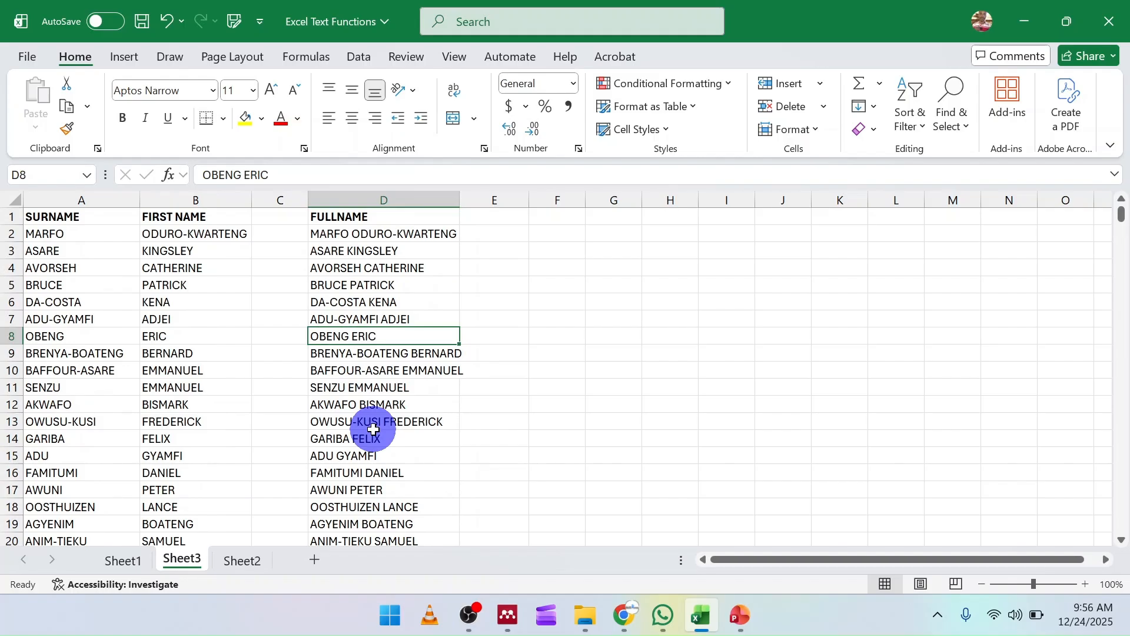